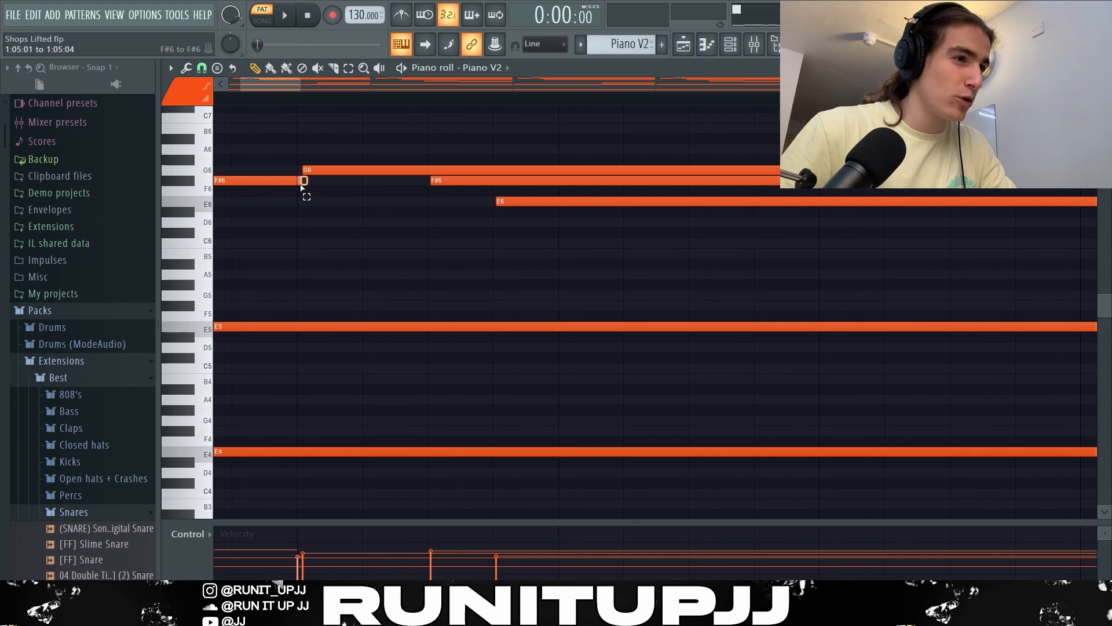
Examine the staggered note starts of the first Piano V2 chord and the rest of the melody across the pattern
{"action": "left_click", "coordinate": [202, 67]}
{"action": "left_click", "coordinate": [217, 149]}
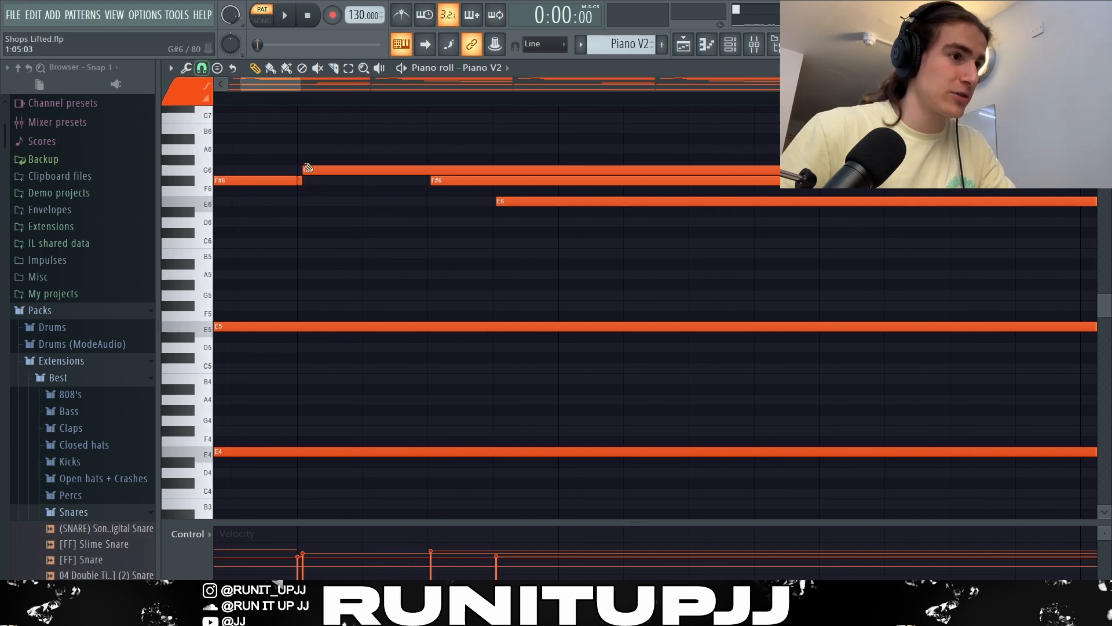
{"action": "scroll", "coordinate": [344, 246], "scroll_direction": "down", "scroll_amount": 8}
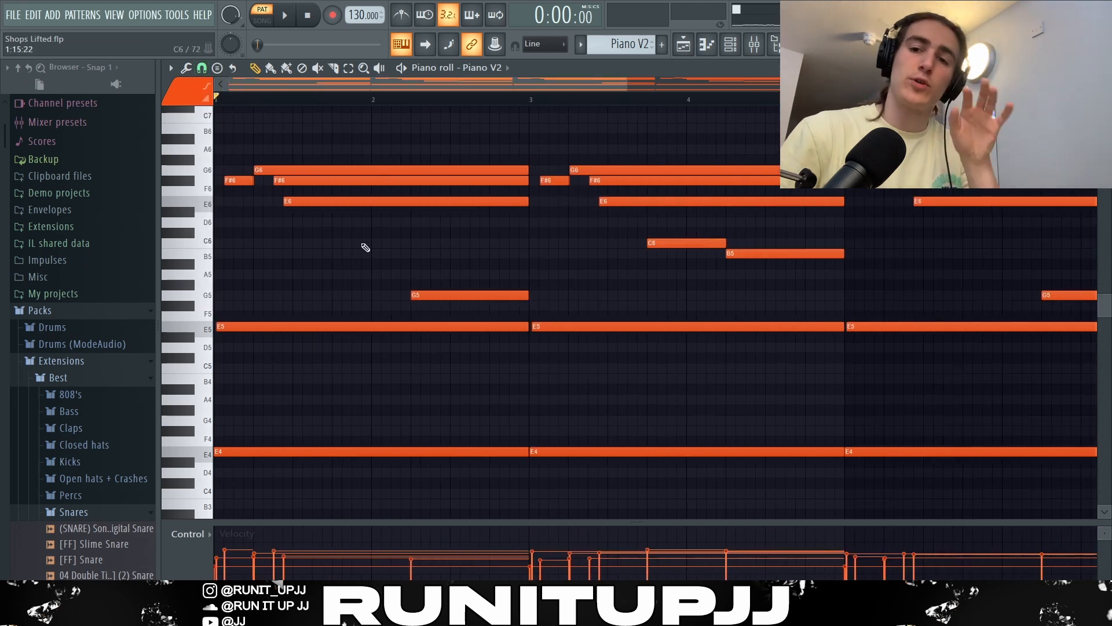
{"action": "scroll", "coordinate": [361, 249], "scroll_direction": "down", "scroll_amount": 3}
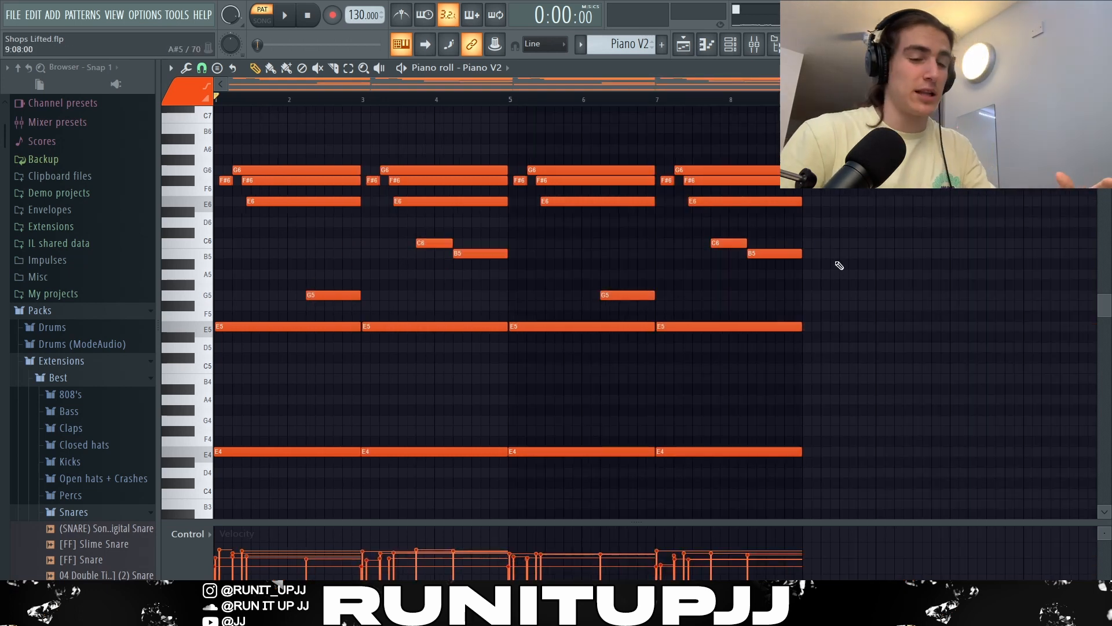
Show the strumizer and the randomizer for the Piano V2 notes and close both without applying them
{"action": "key", "text": "alt+s"}
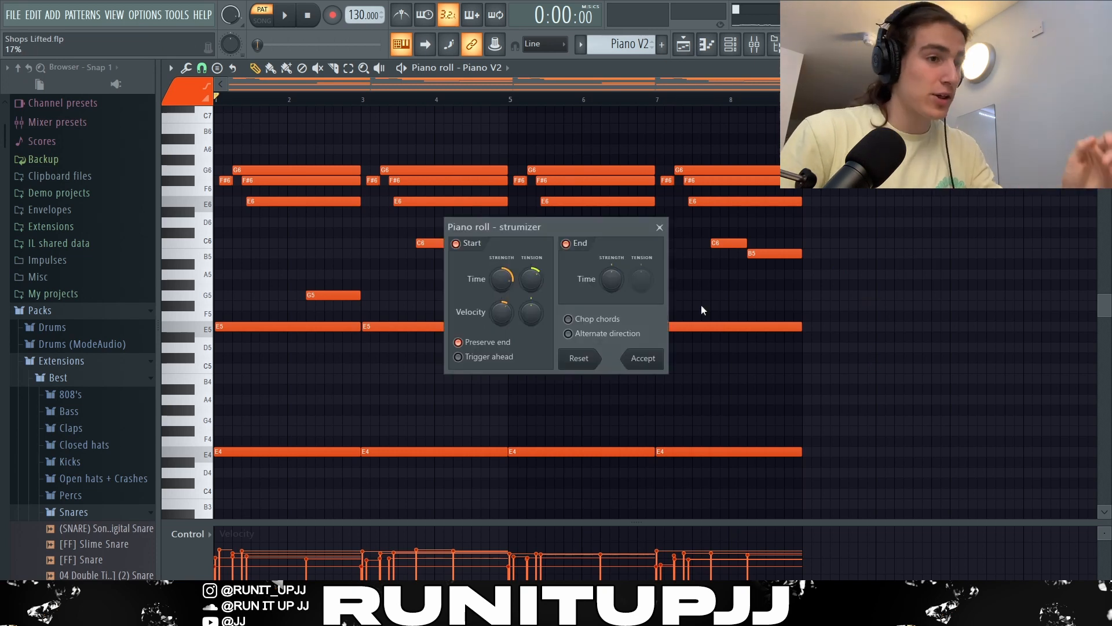
{"action": "key", "text": "Escape"}
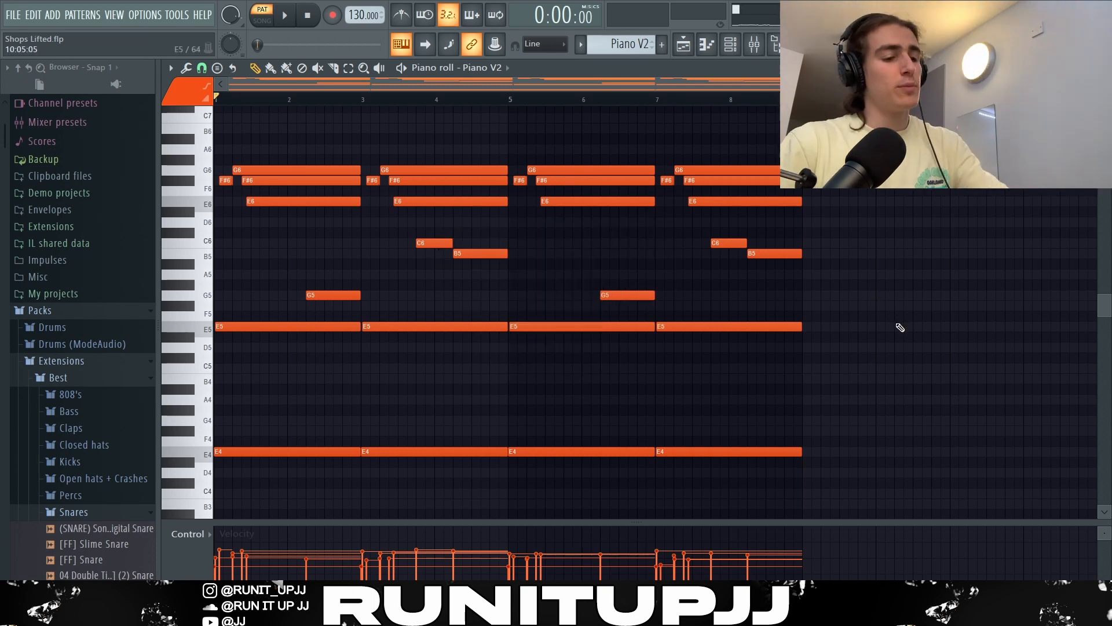
{"action": "key", "text": "alt+r"}
{"action": "left_click", "coordinate": [648, 148]}
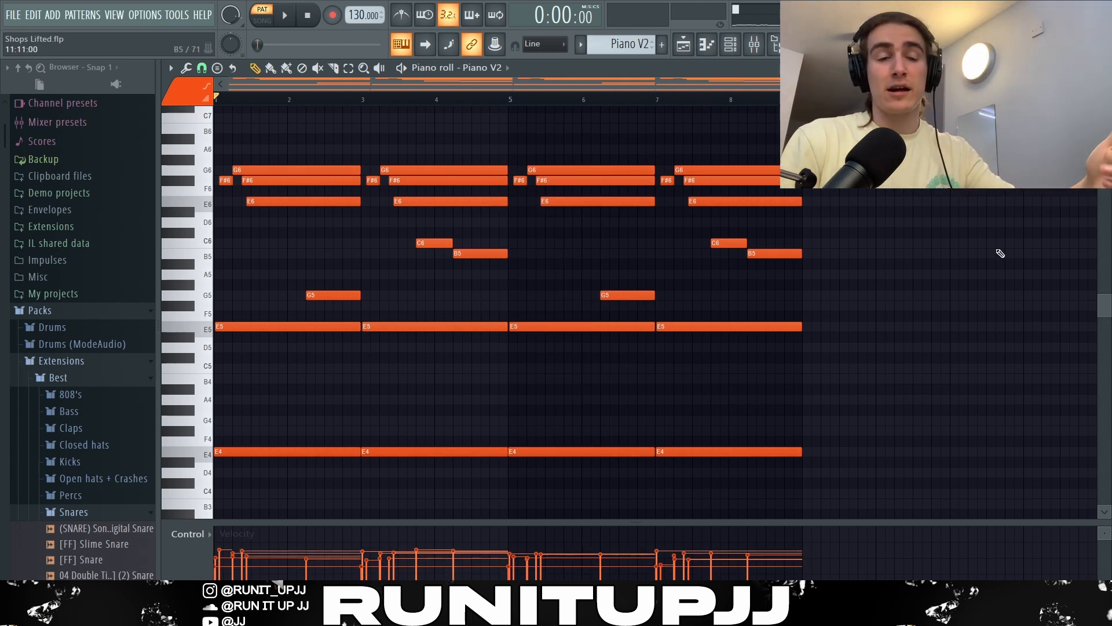
Play the Piano V2 pattern and close the Fruity Parametric EQ 2 on Insert 1 after viewing its curve
{"action": "key", "text": "space"}
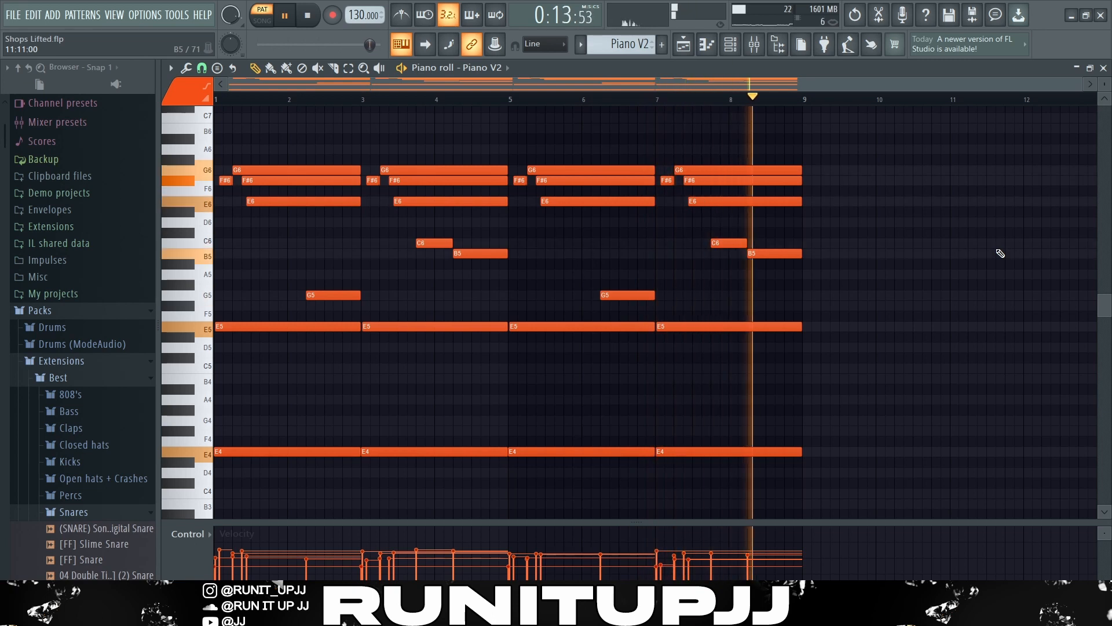
{"action": "key", "text": "space"}
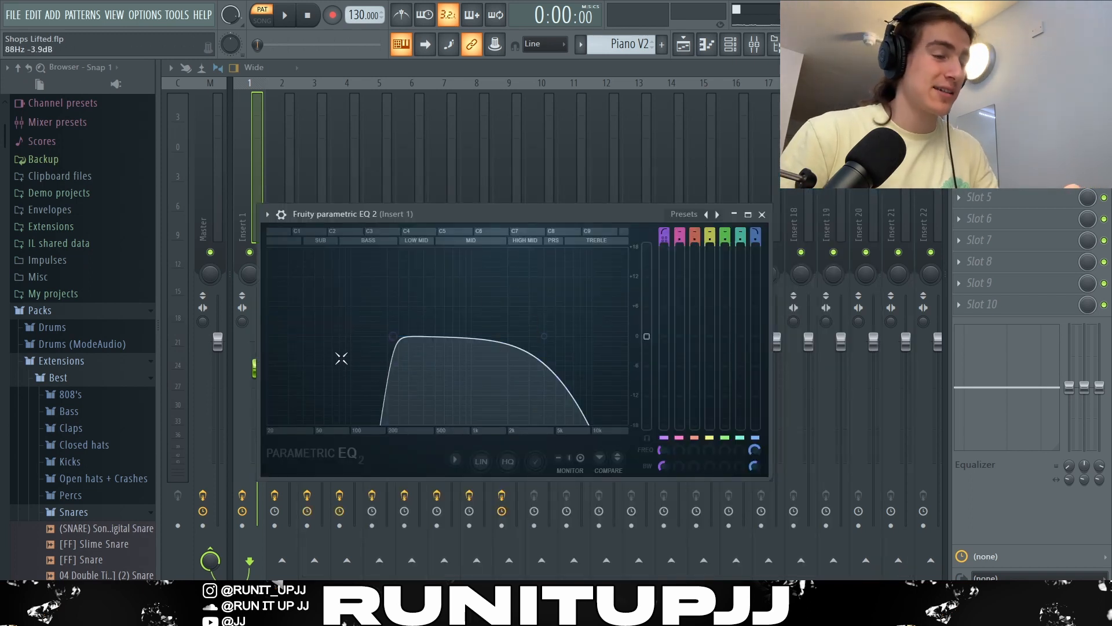
{"action": "left_click", "coordinate": [761, 214]}
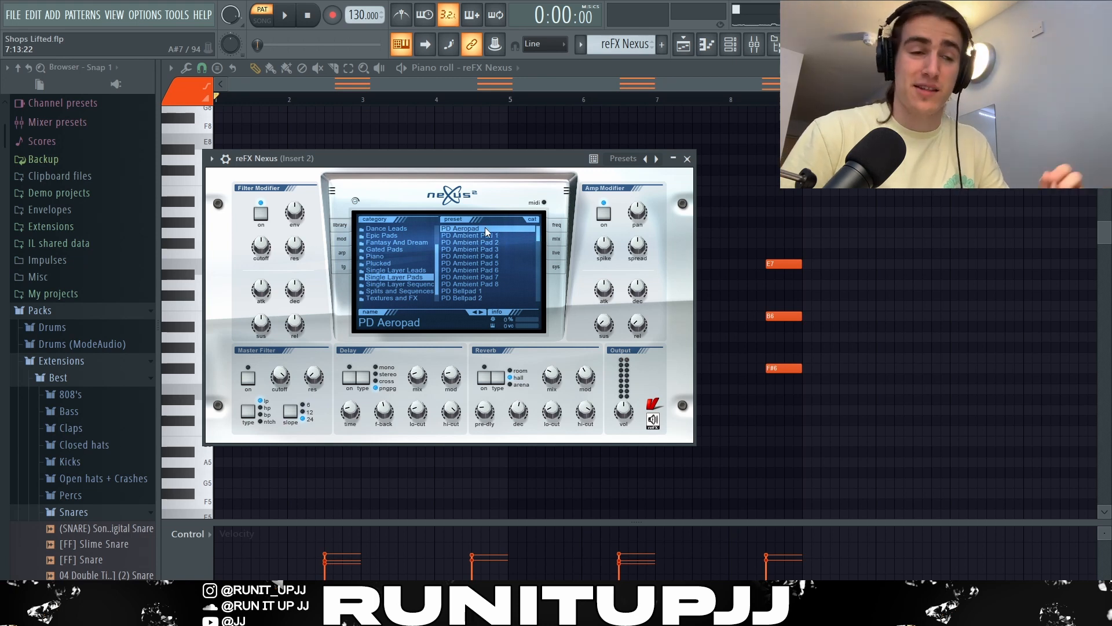
Highlight the three-note chords and the lower G6 and F#6 notes in the reFX Nexus pattern, and play the pattern
{"action": "left_click_drag", "start_coordinate": [345, 230], "coordinate": [367, 384]}
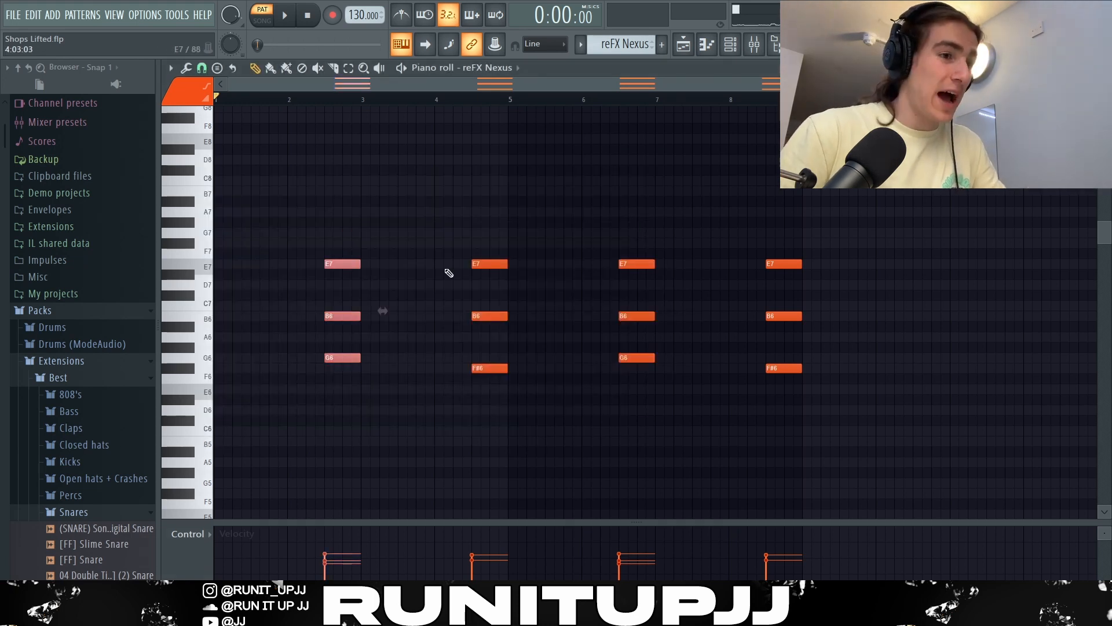
{"action": "left_click_drag", "start_coordinate": [461, 238], "coordinate": [523, 421]}
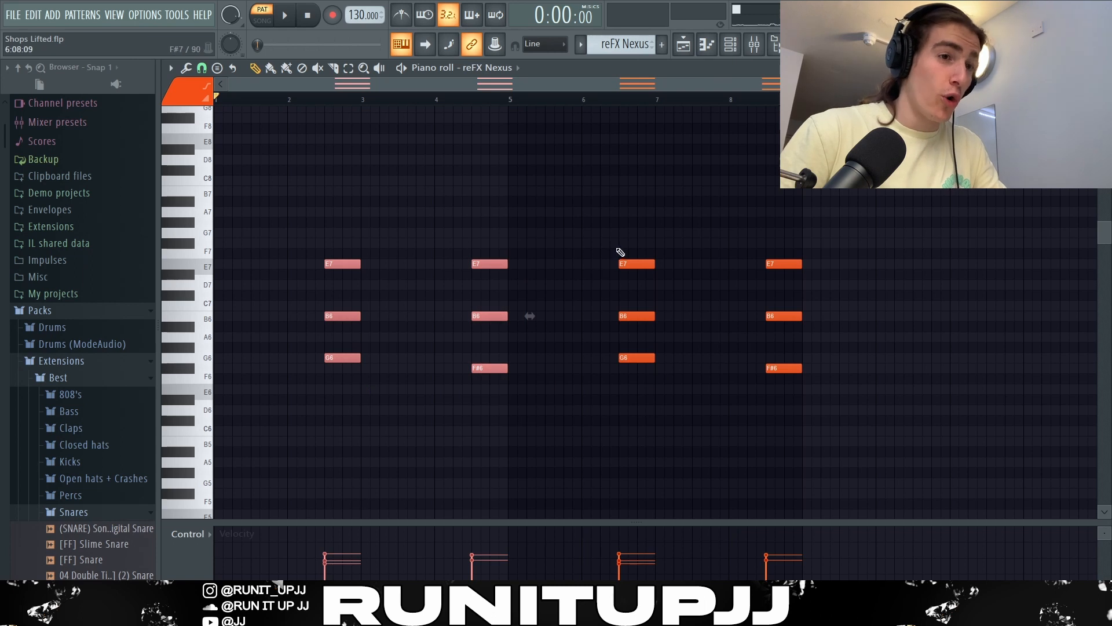
{"action": "left_click", "coordinate": [810, 393]}
{"action": "key", "text": "ctrl+d"}
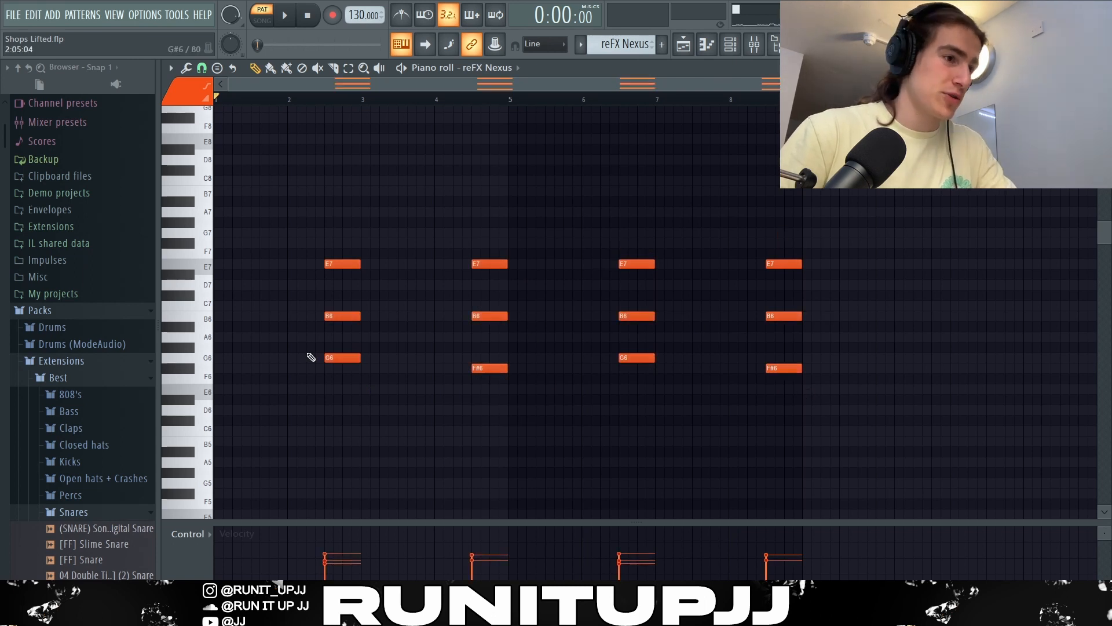
{"action": "left_click_drag", "start_coordinate": [308, 354], "coordinate": [997, 455]}
{"action": "key", "text": "ctrl+d"}
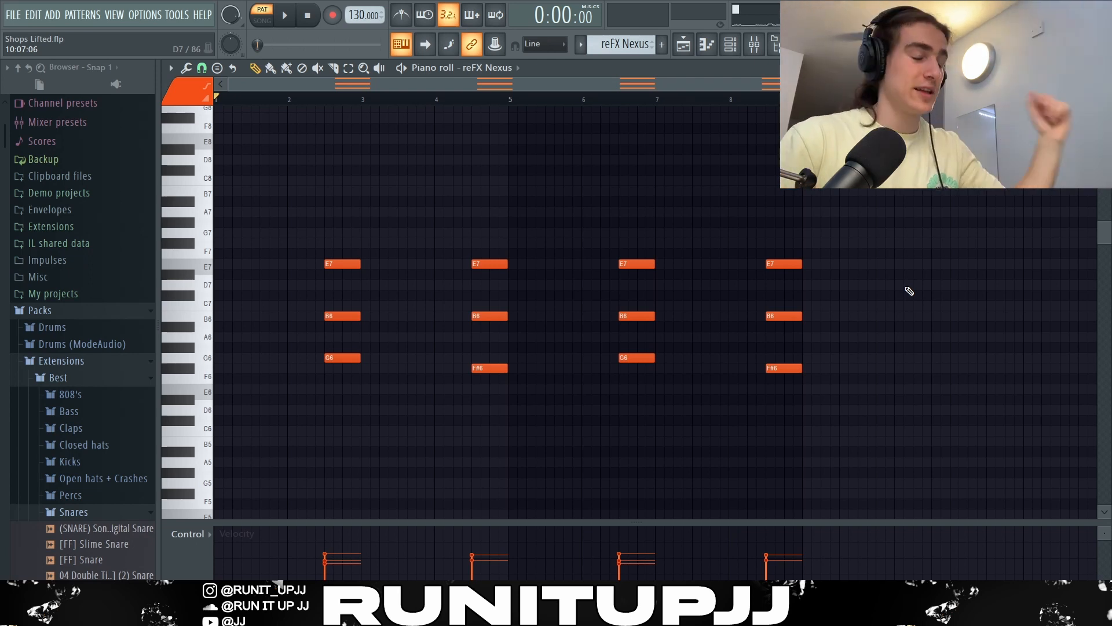
{"action": "key", "text": "space"}
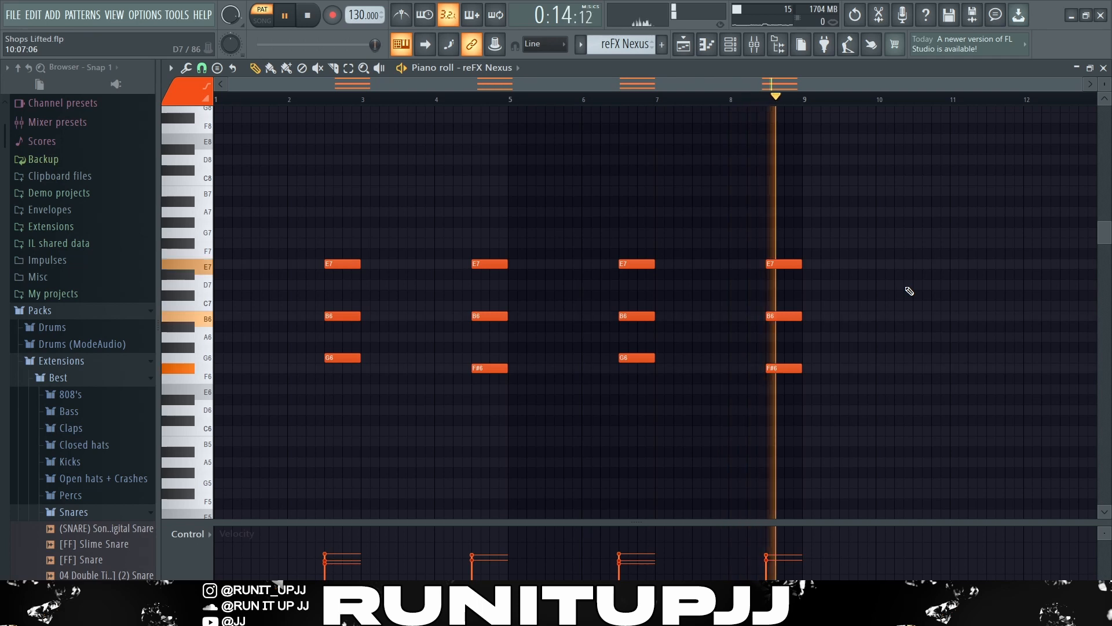
{"action": "key", "text": "space"}
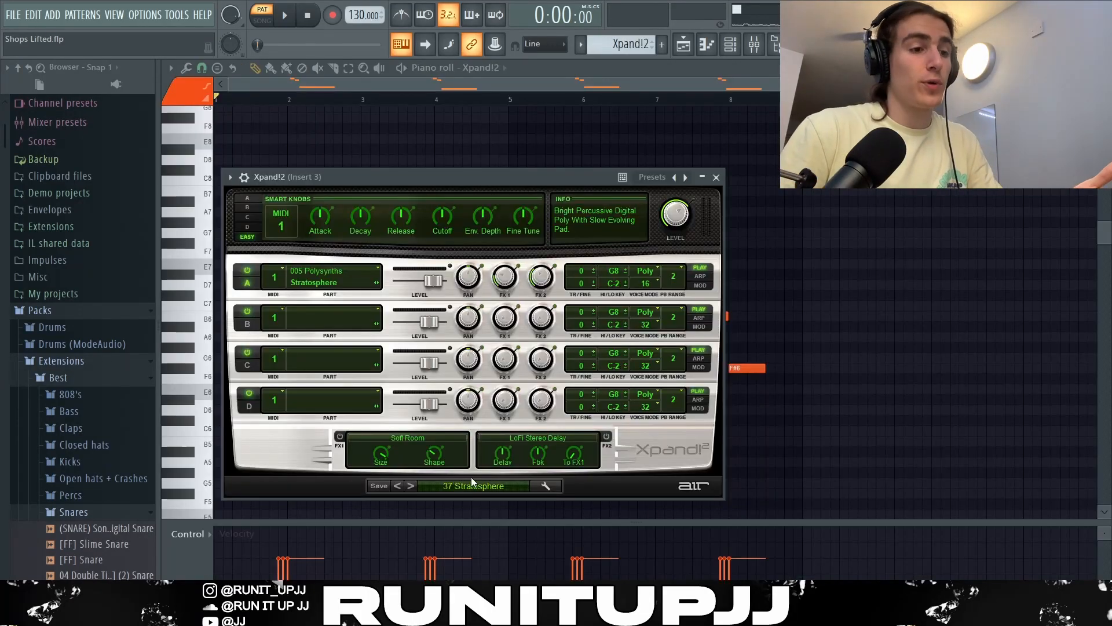
Browse the 06 Polysynths preset list in Xpand!2 while keeping the Stratosphere preset
{"action": "left_click", "coordinate": [466, 482]}
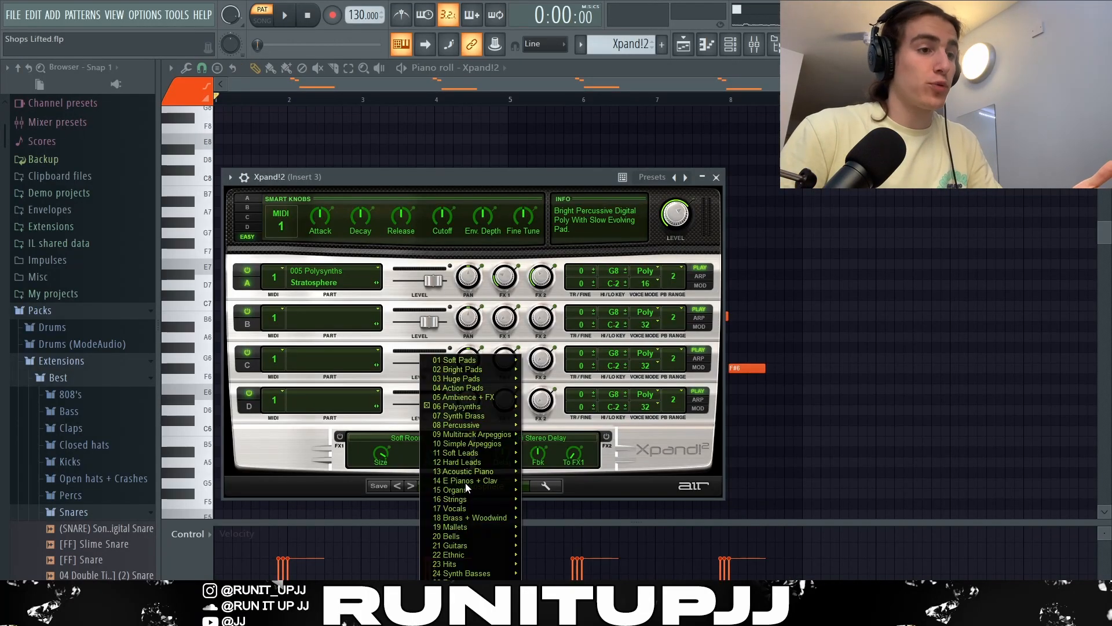
{"action": "mouse_move", "coordinate": [482, 406]}
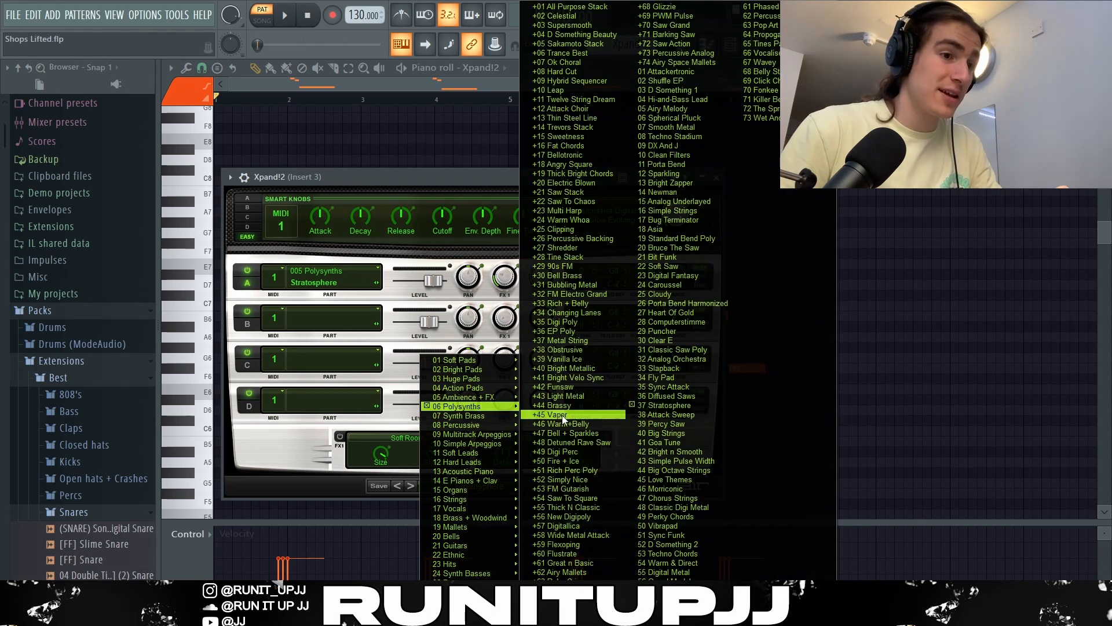
{"action": "left_click", "coordinate": [328, 288]}
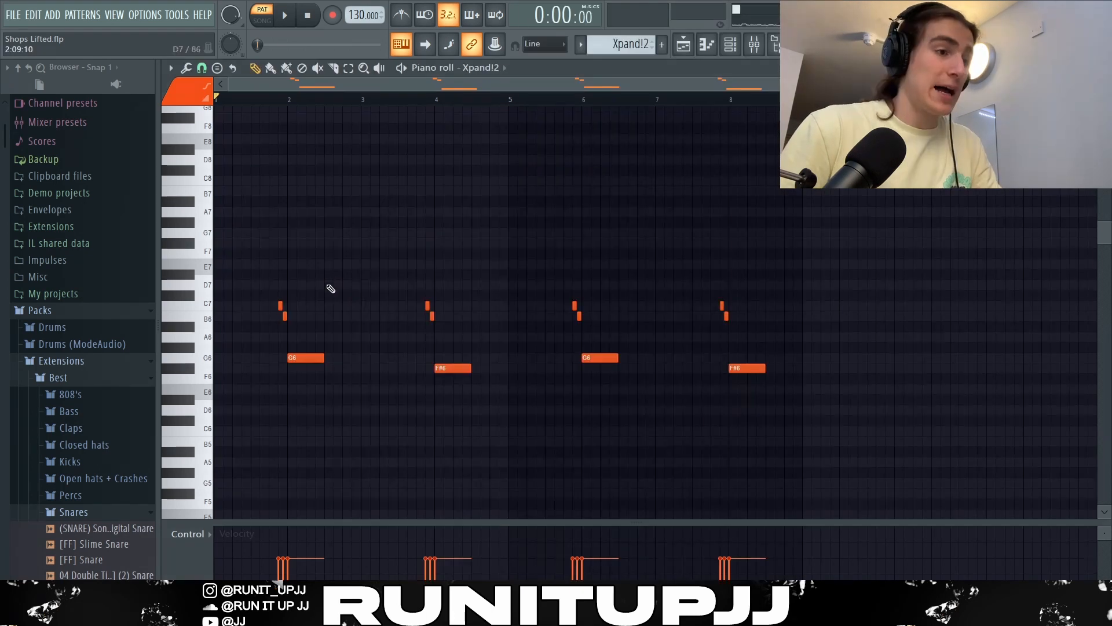
Highlight all notes of the Xpand!2 counter-melody, clear the selection and play the pattern
{"action": "left_click_drag", "start_coordinate": [255, 291], "coordinate": [949, 401]}
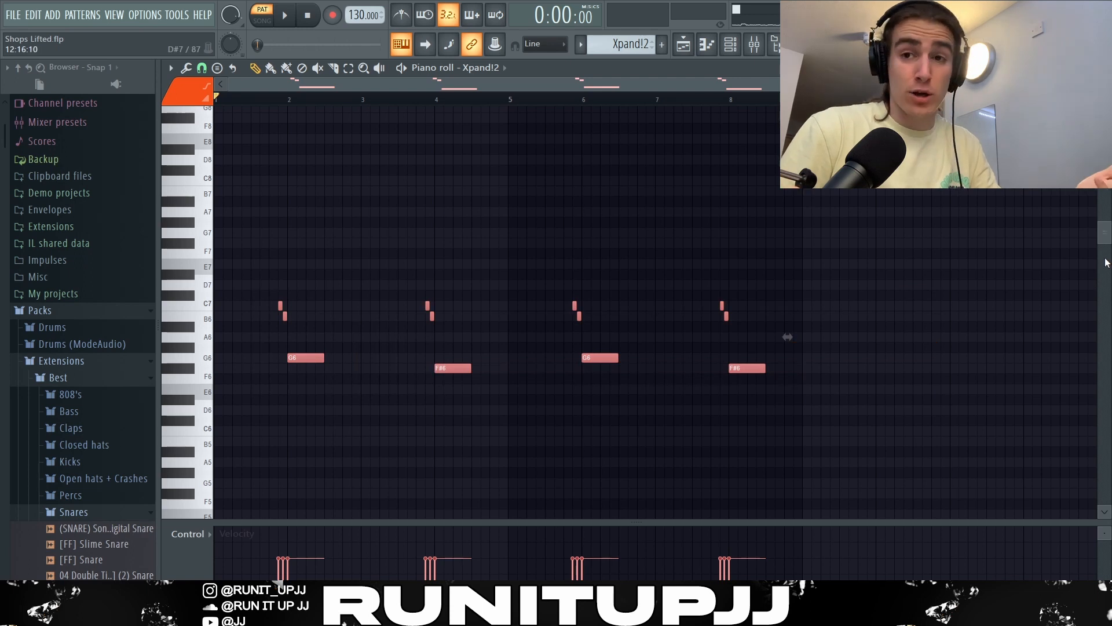
{"action": "left_click", "coordinate": [1080, 219], "text": "ctrl"}
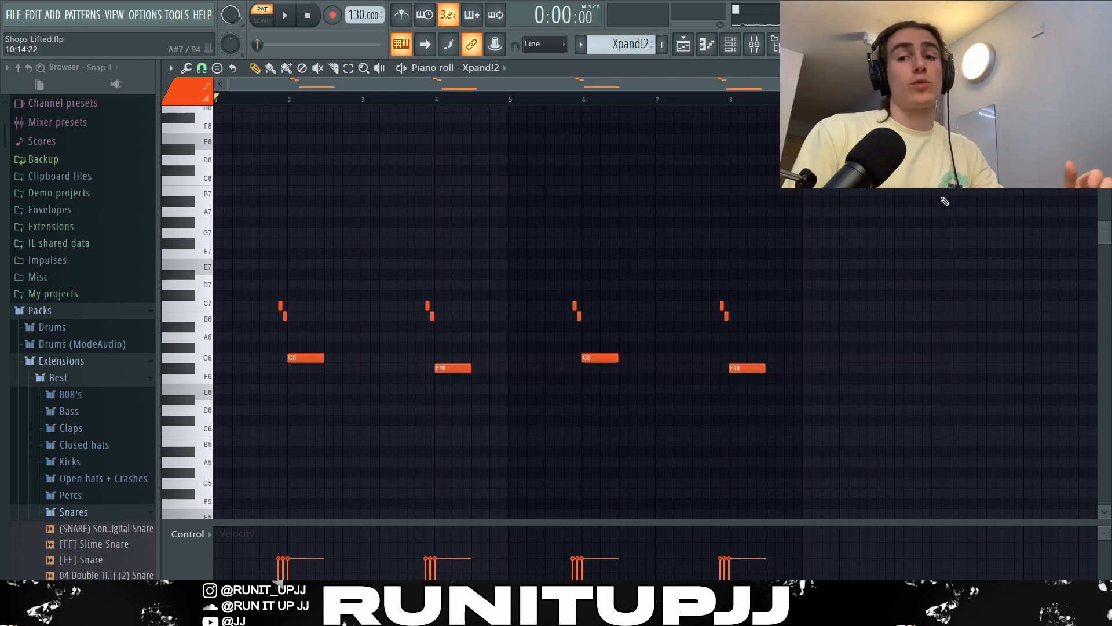
{"action": "key", "text": "space"}
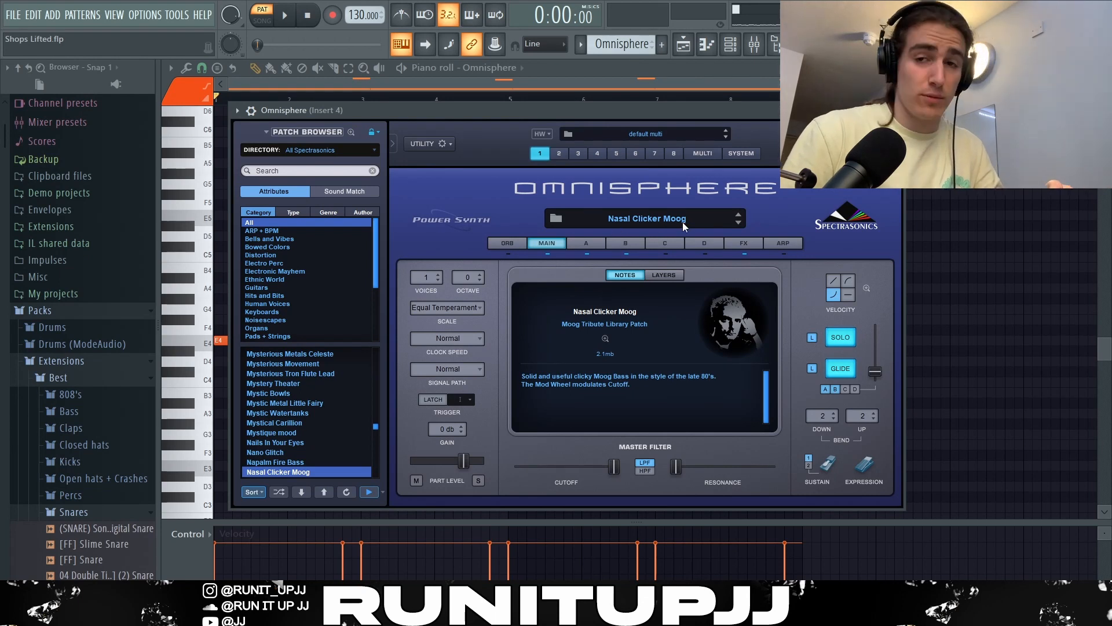
View the layer A settings of the Nasal Clicker Moog patch in Omnisphere and close the plugin
{"action": "left_click", "coordinate": [585, 243]}
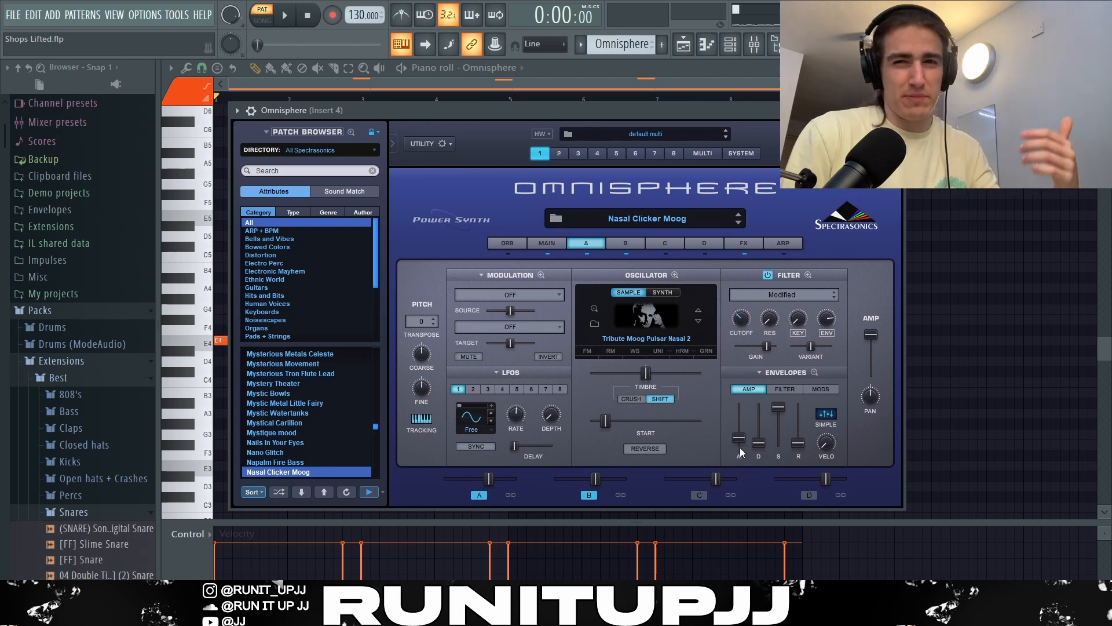
{"action": "key", "text": "Escape"}
Highlight the long E4 bass notes and the short C5 and B4 notes in the Omnisphere pattern, and play it
{"action": "left_click_drag", "start_coordinate": [266, 211], "coordinate": [960, 429]}
{"action": "left_click_drag", "start_coordinate": [290, 315], "coordinate": [874, 397]}
{"action": "left_click_drag", "start_coordinate": [387, 233], "coordinate": [349, 257]}
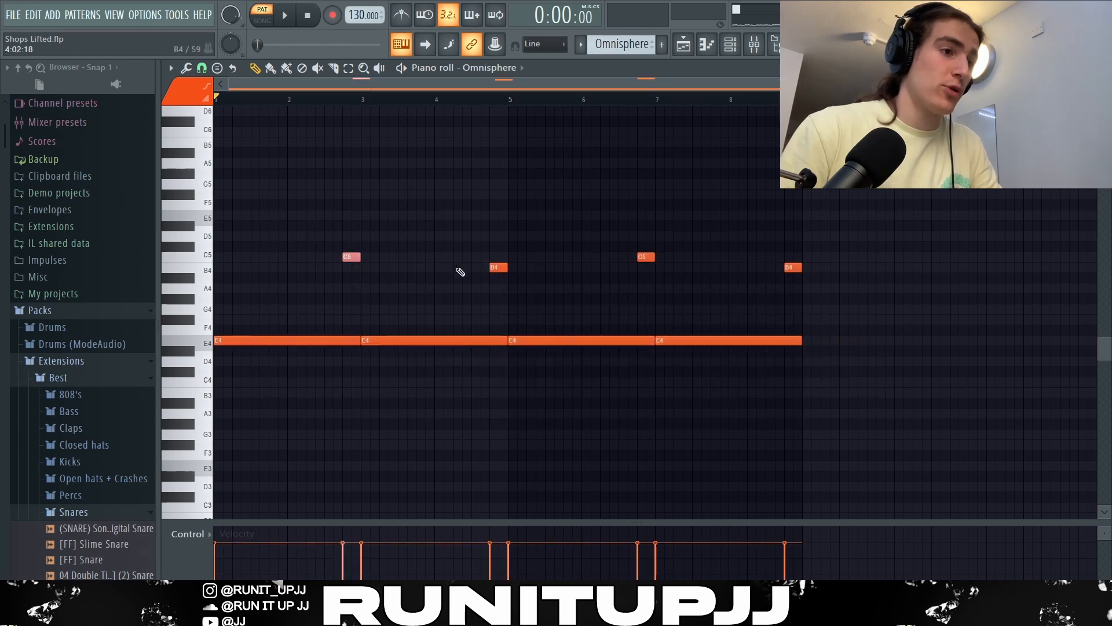
{"action": "left_click_drag", "start_coordinate": [768, 262], "coordinate": [834, 296]}
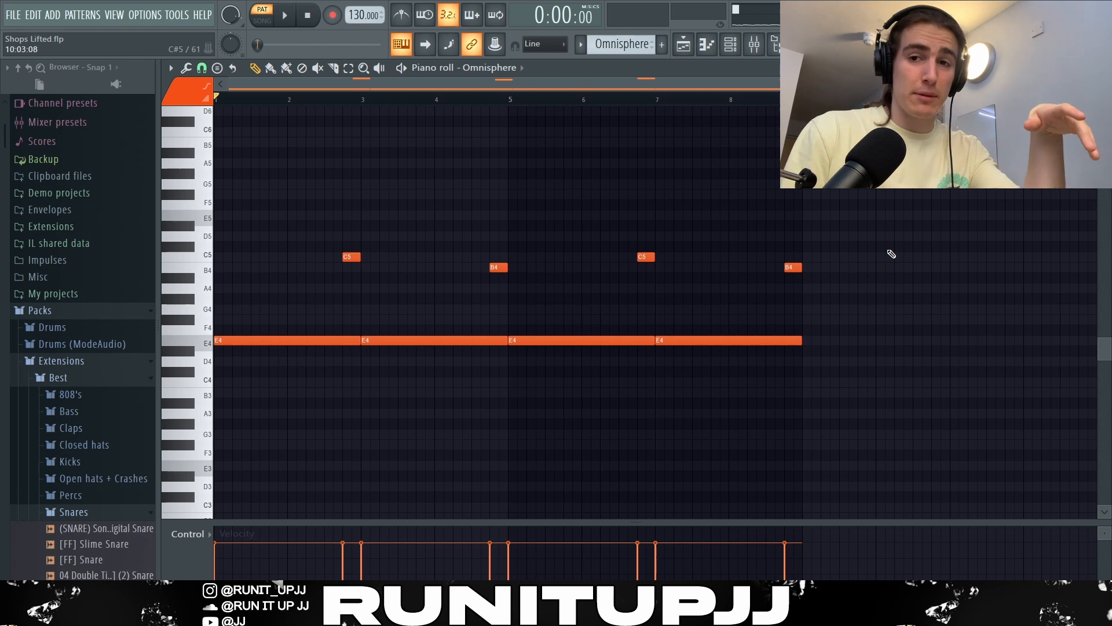
{"action": "key", "text": "space"}
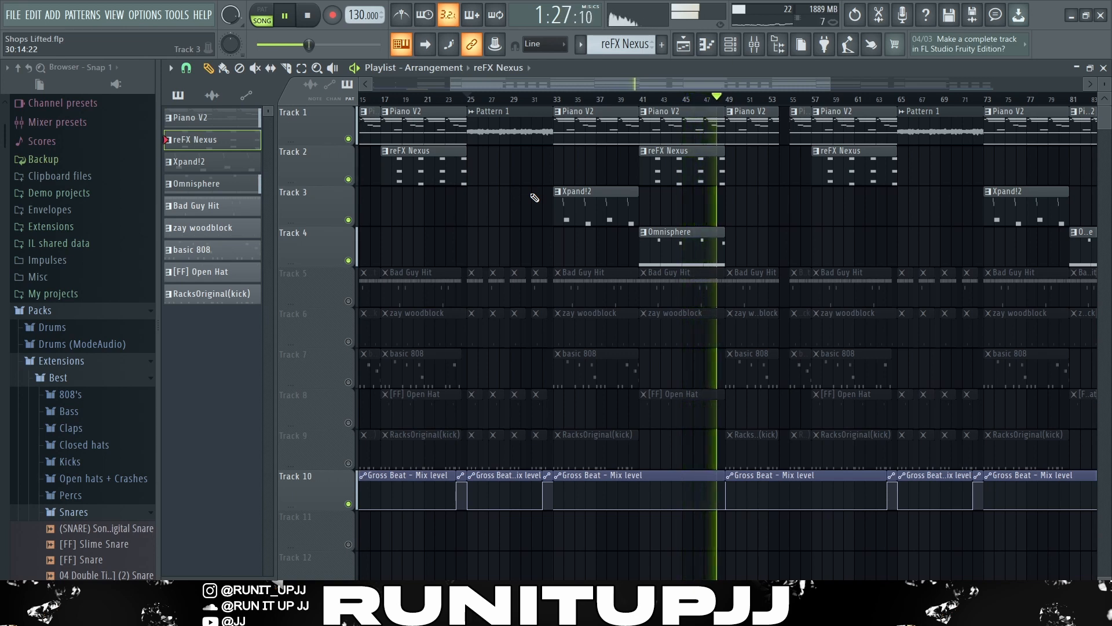
Stop the arrangement playback, open the Bad Guy Hit pattern from the playlist and examine its fast rolls and lower-pitched notes
{"action": "key", "text": "space"}
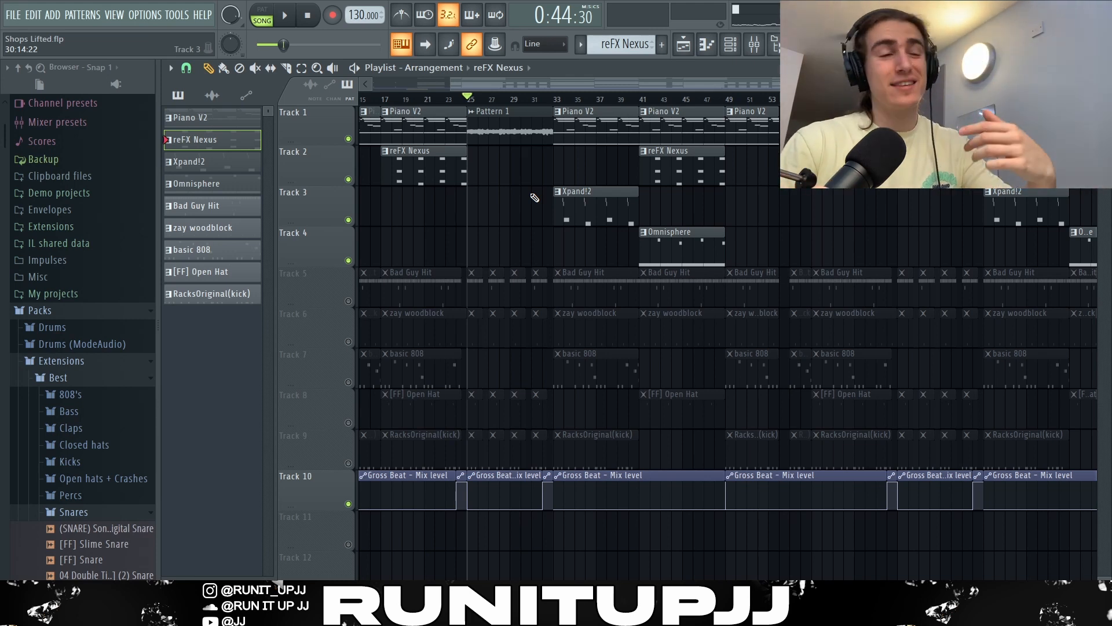
{"action": "double_click", "coordinate": [839, 278]}
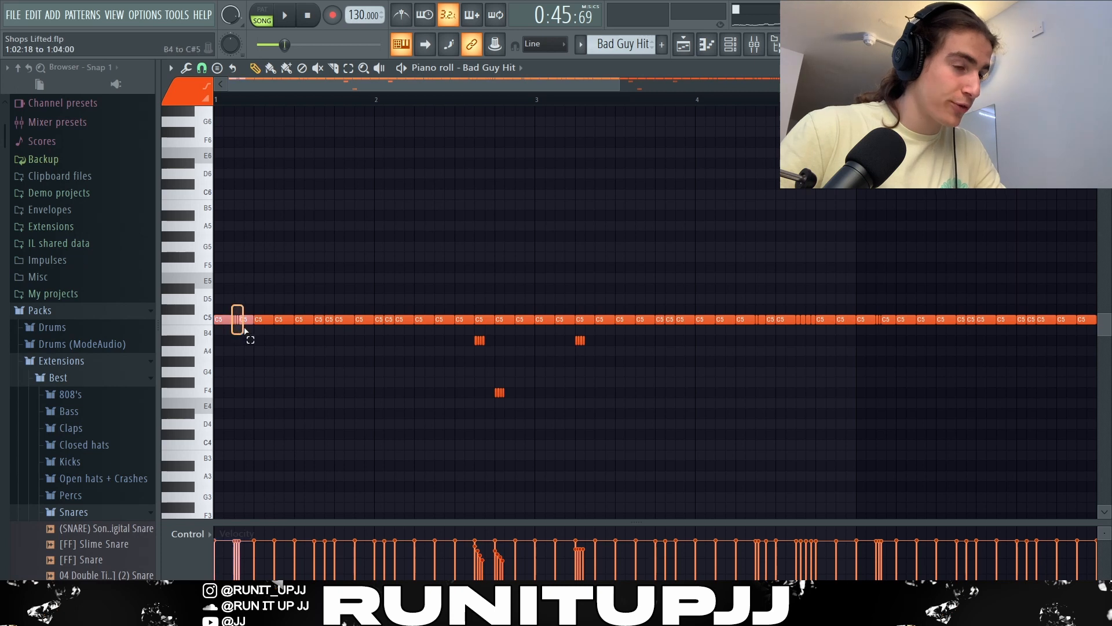
{"action": "left_click_drag", "start_coordinate": [376, 316], "coordinate": [397, 346]}
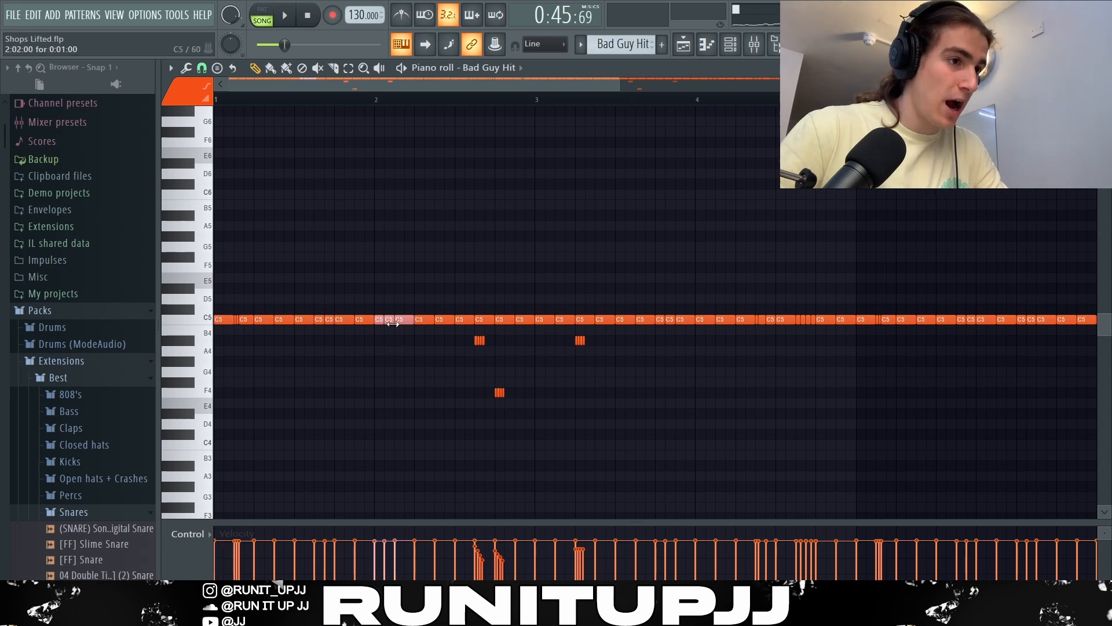
{"action": "left_click_drag", "start_coordinate": [484, 380], "coordinate": [516, 405]}
{"action": "left_click_drag", "start_coordinate": [550, 348], "coordinate": [709, 369]}
{"action": "left_click_drag", "start_coordinate": [662, 352], "coordinate": [577, 350]}
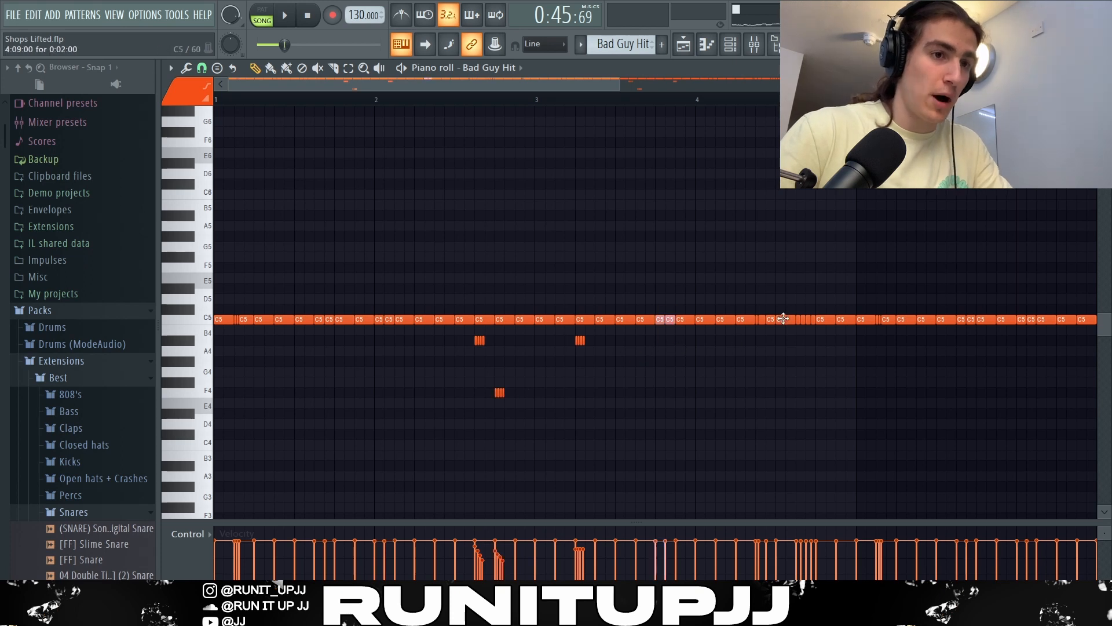
{"action": "scroll", "coordinate": [760, 340], "scroll_direction": "up", "scroll_amount": 3, "text": "ctrl"}
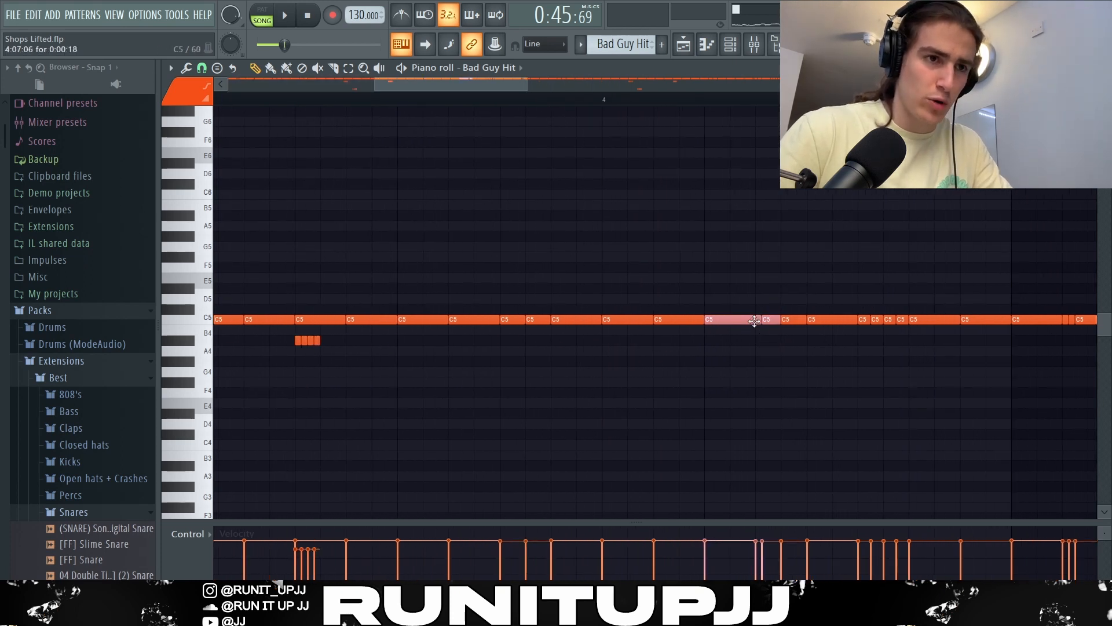
{"action": "left_click_drag", "start_coordinate": [722, 307], "coordinate": [806, 387]}
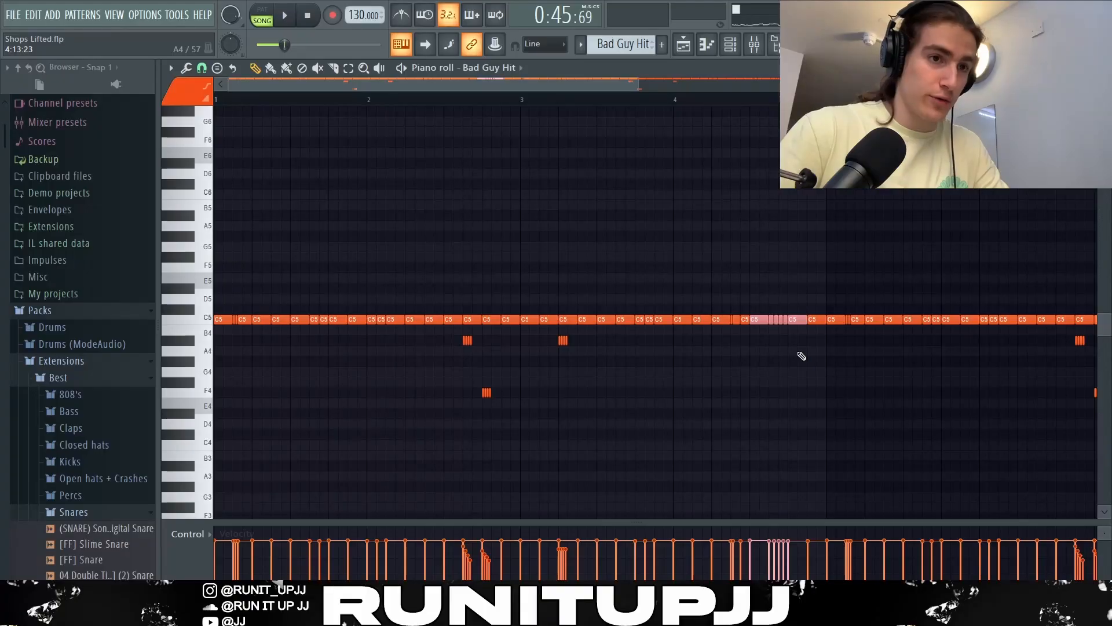
{"action": "scroll", "coordinate": [799, 355], "scroll_direction": "down", "scroll_amount": 3, "text": "ctrl"}
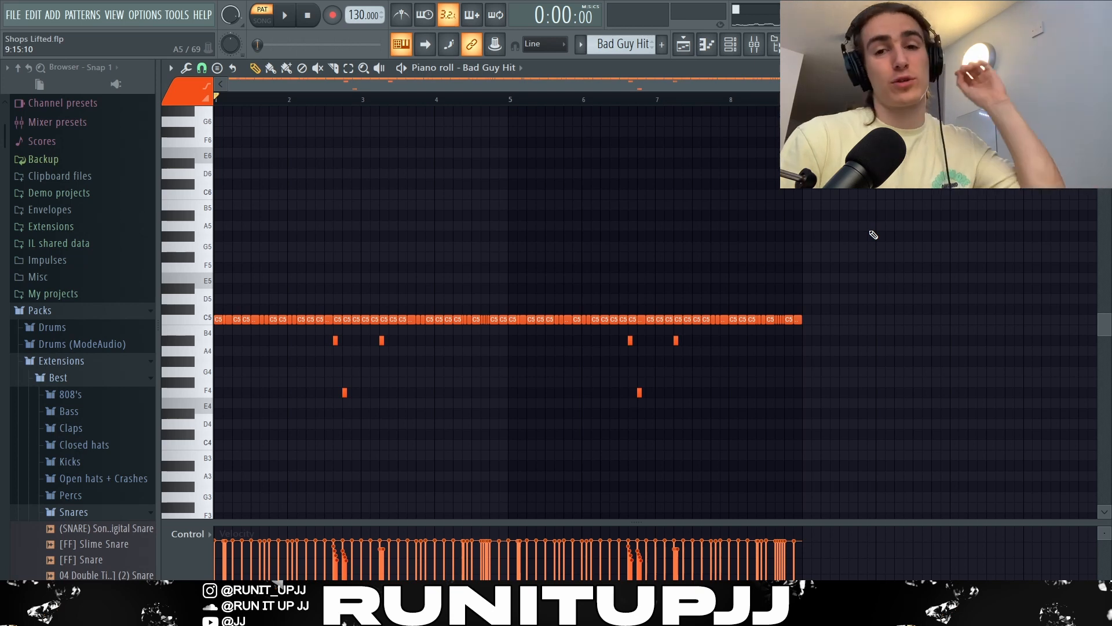
Play the Bad Guy Hit pattern on its own, followed by the zay woodblock pattern
{"action": "key", "text": "space"}
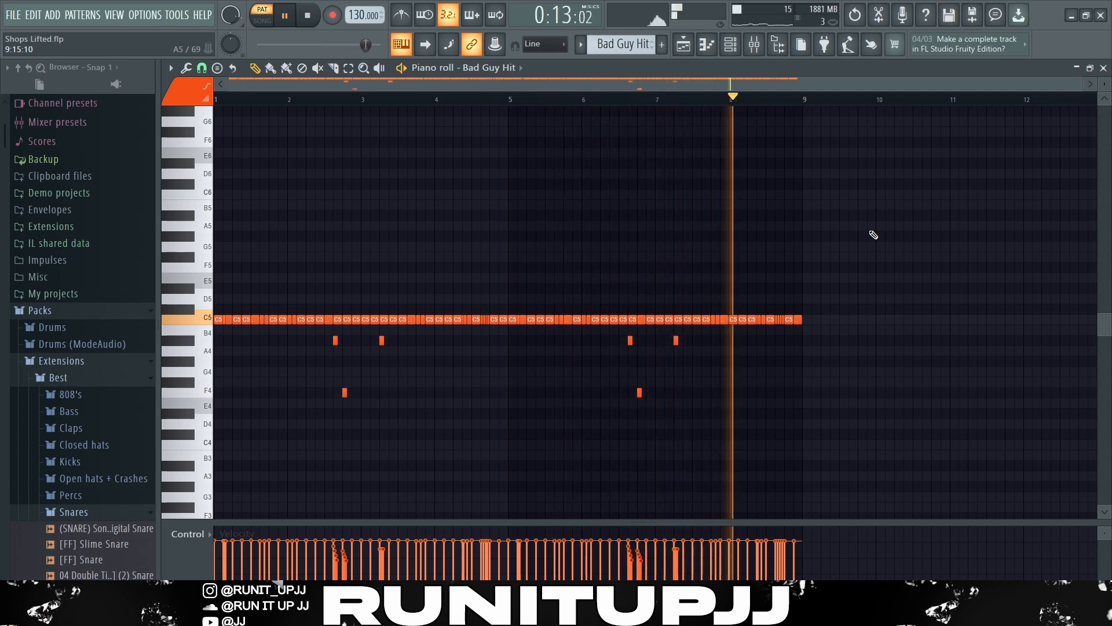
{"action": "key", "text": "space"}
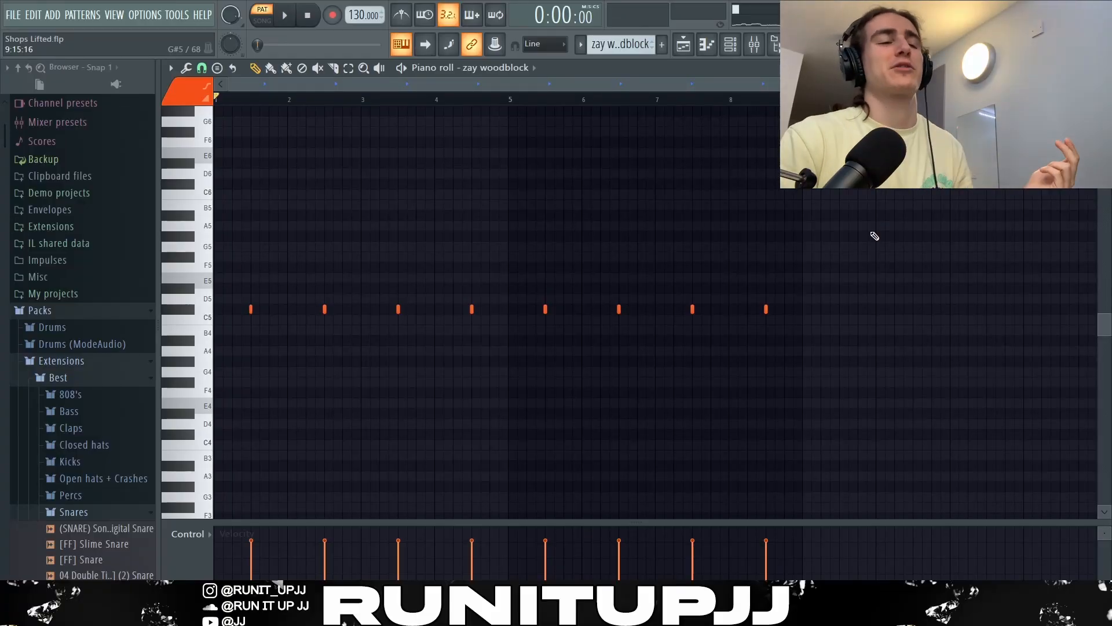
{"action": "key", "text": "space"}
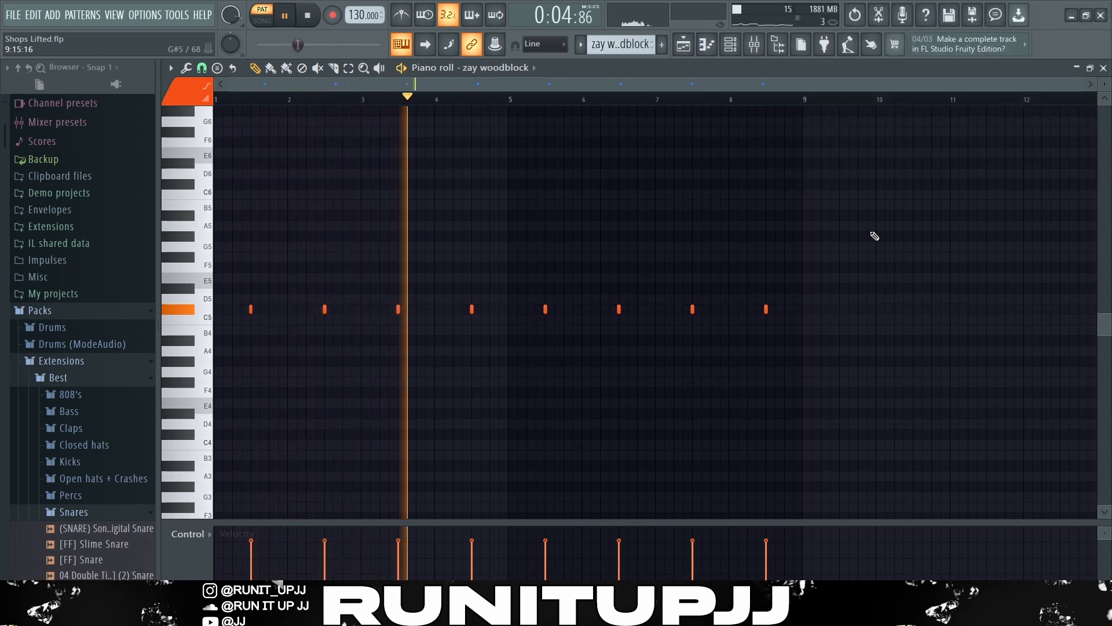
Stop the woodblock playback and highlight the opening E5 notes and the higher B5 notes in the basic 808 pattern
{"action": "key", "text": "space"}
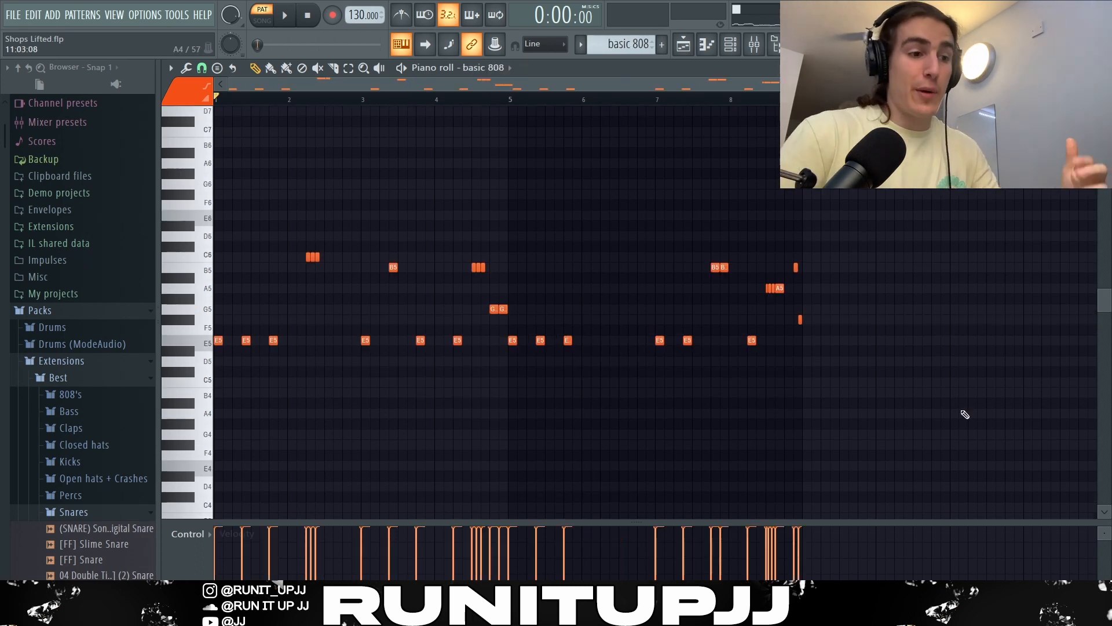
{"action": "key", "text": "ctrl+a"}
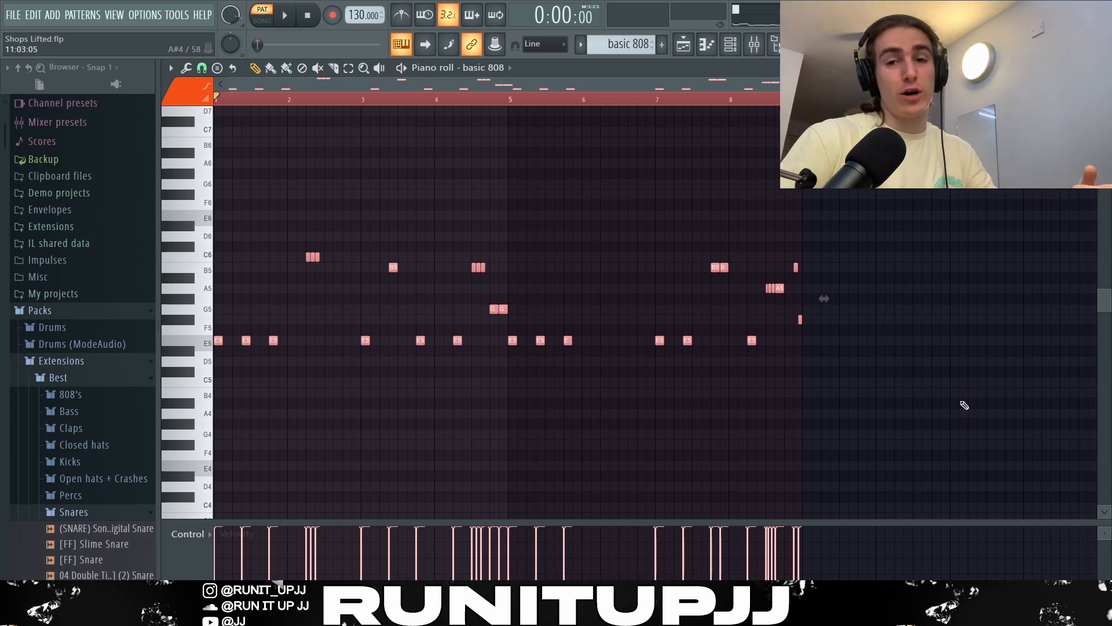
{"action": "left_click_drag", "start_coordinate": [308, 361], "coordinate": [208, 341]}
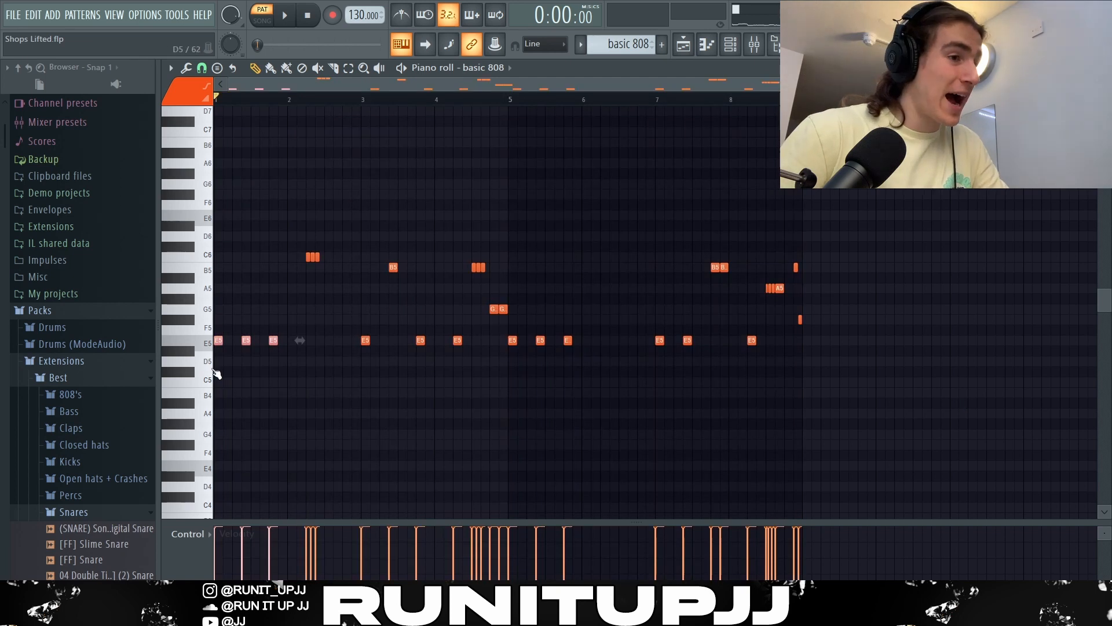
{"action": "scroll", "coordinate": [217, 376], "scroll_direction": "up", "scroll_amount": 2}
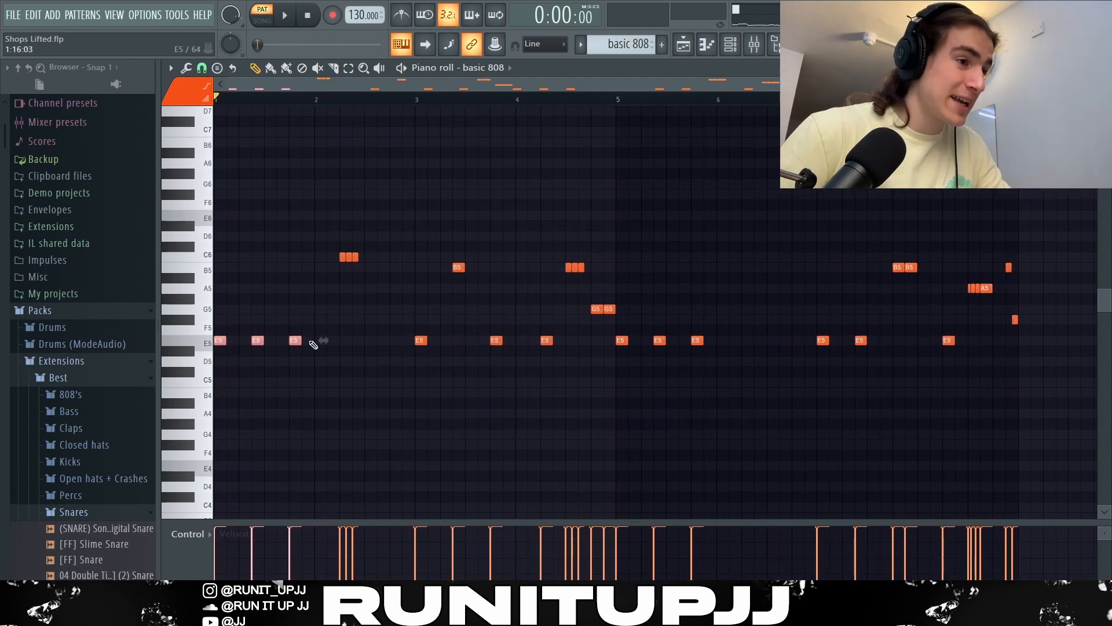
{"action": "left_click_drag", "start_coordinate": [389, 340], "coordinate": [540, 358]}
{"action": "left_click_drag", "start_coordinate": [445, 257], "coordinate": [447, 296]}
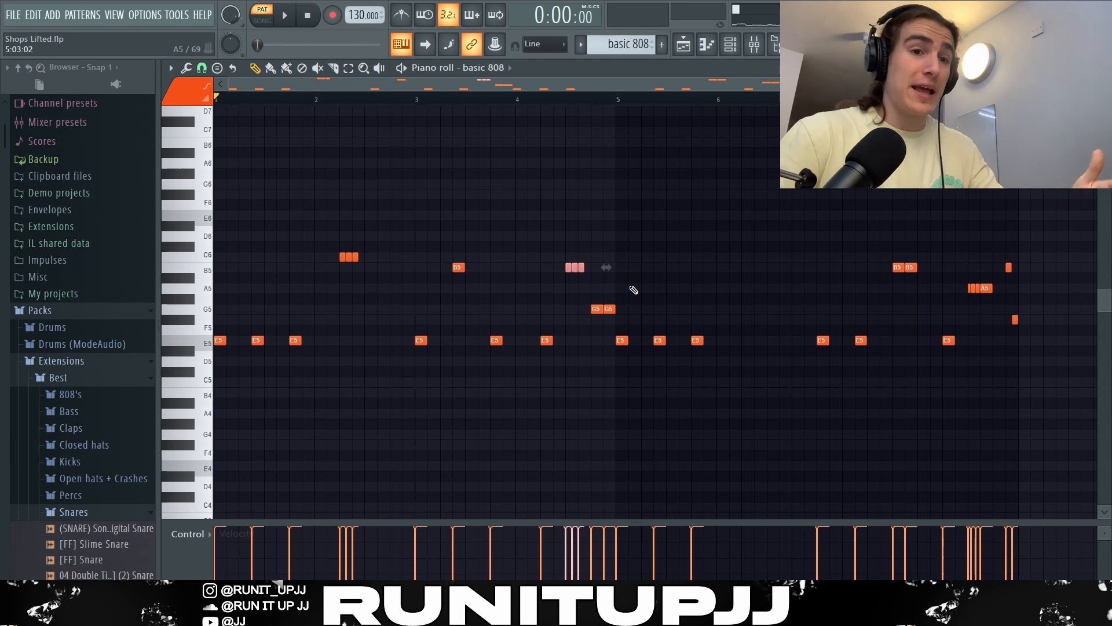
Highlight the first-half notes, the two G5 notes and the second half of the basic 808 pattern, and clear the selection
{"action": "left_click_drag", "start_coordinate": [216, 236], "coordinate": [596, 415]}
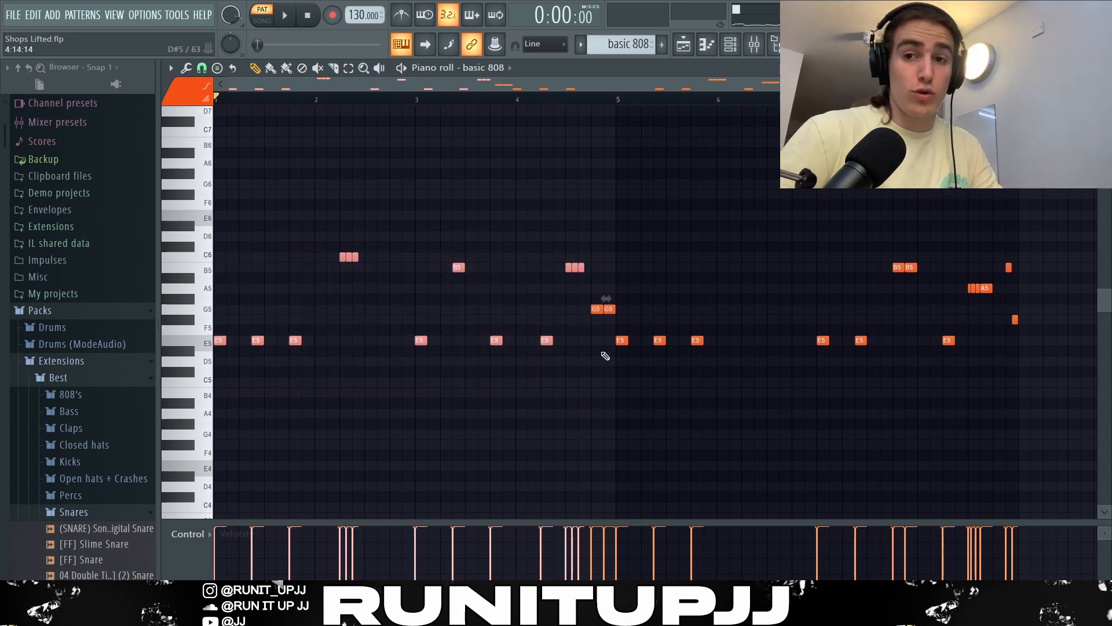
{"action": "left_click_drag", "start_coordinate": [621, 305], "coordinate": [593, 320]}
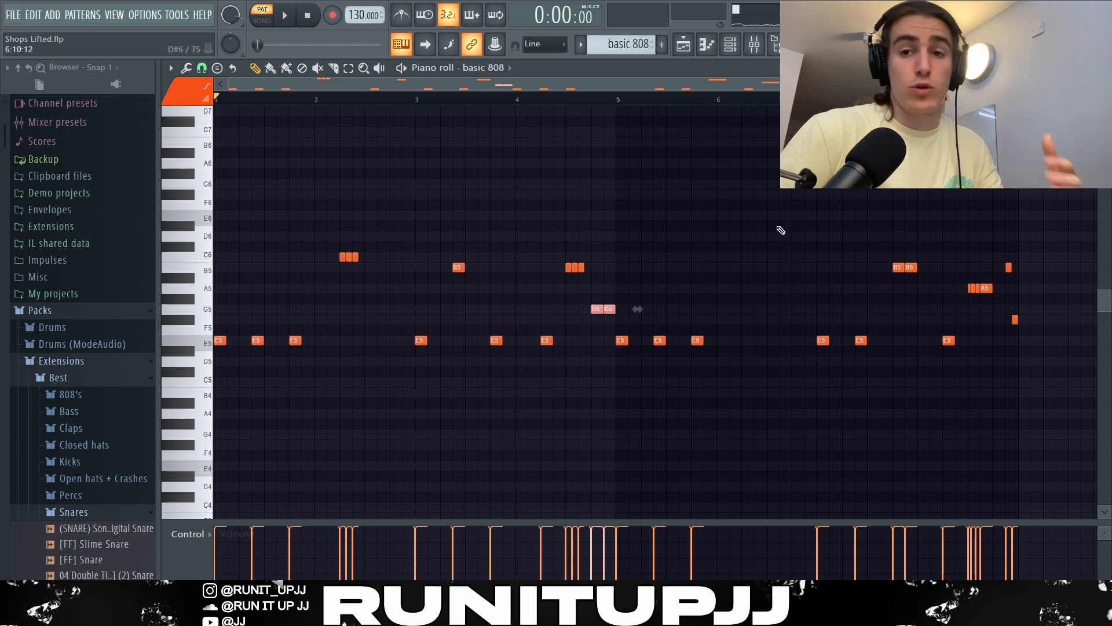
{"action": "left_click_drag", "start_coordinate": [619, 355], "coordinate": [1021, 353]}
{"action": "left_click", "coordinate": [1010, 132], "text": "ctrl"}
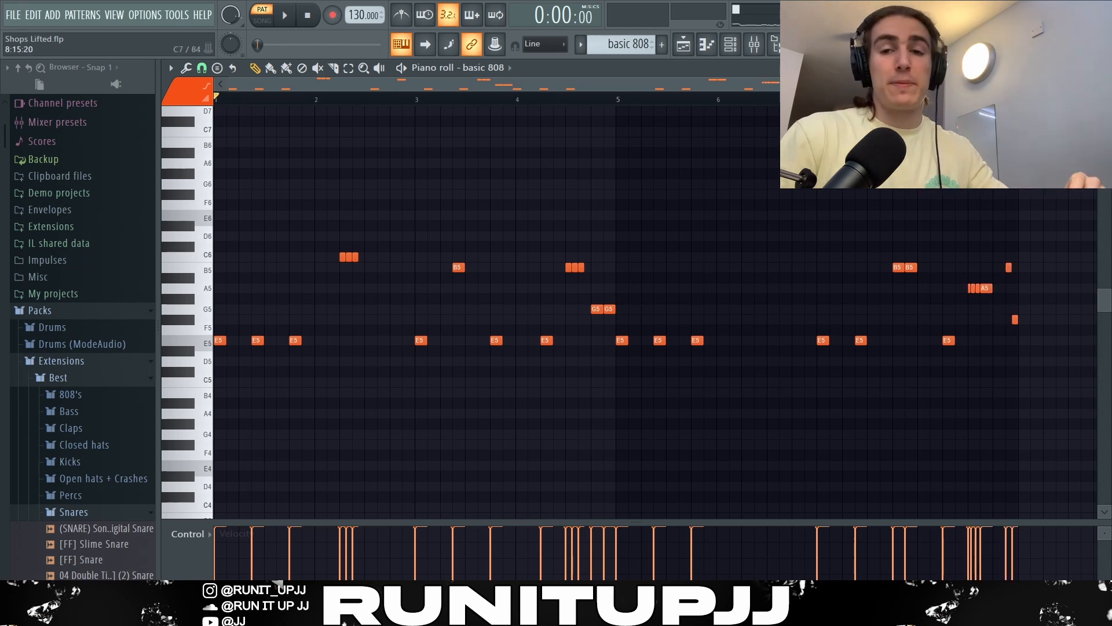
Play the basic 808 pattern on its own, followed by the [FF] Open Hat pattern
{"action": "key", "text": "space"}
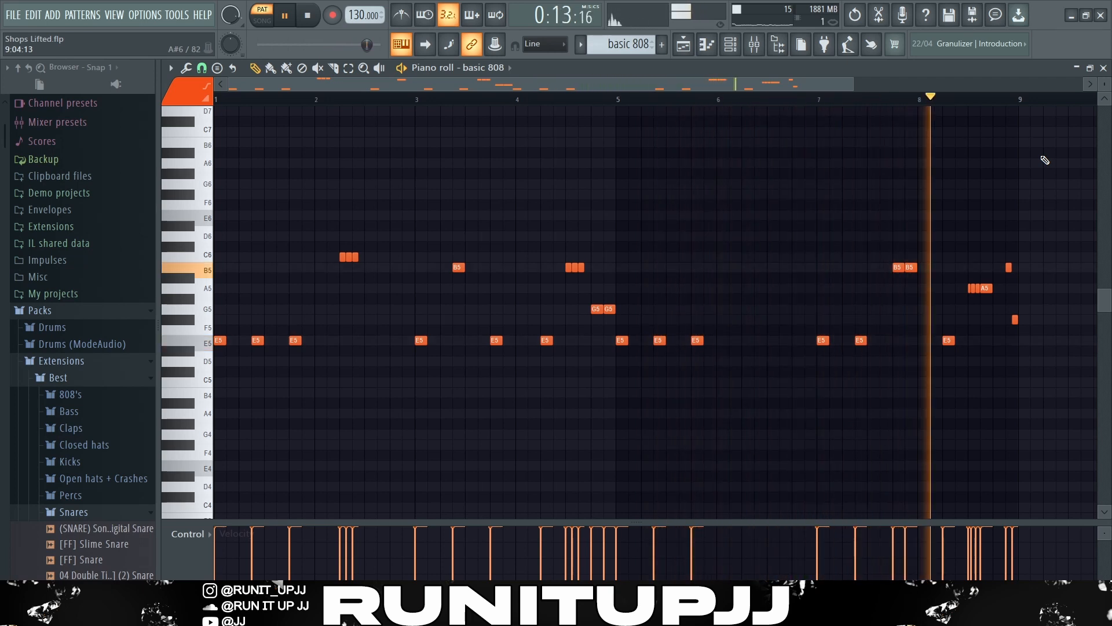
{"action": "key", "text": "space"}
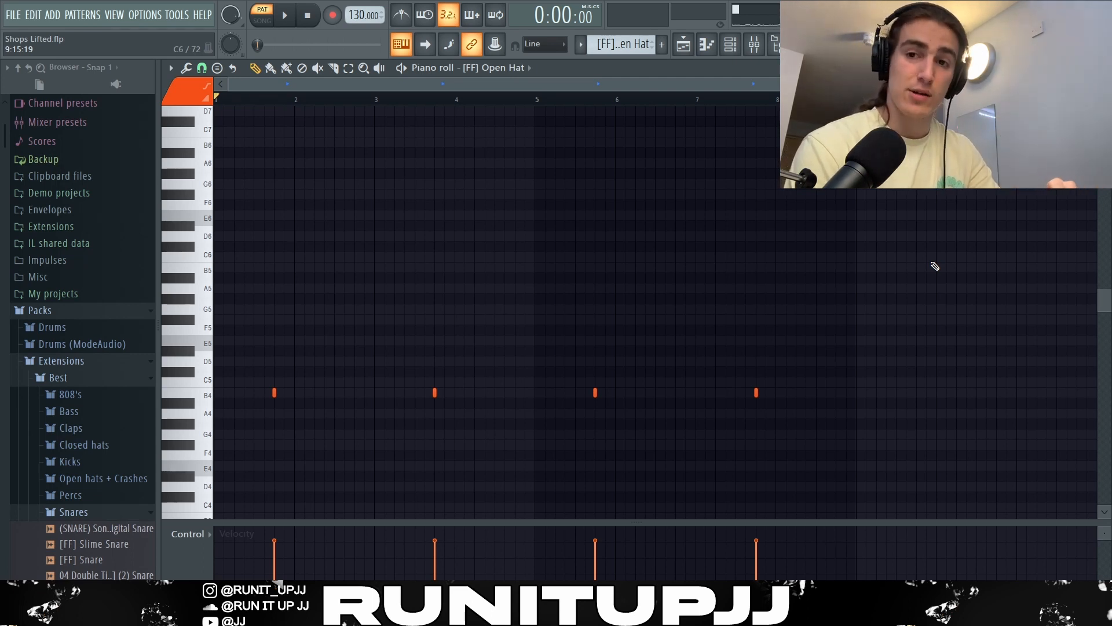
{"action": "key", "text": "space"}
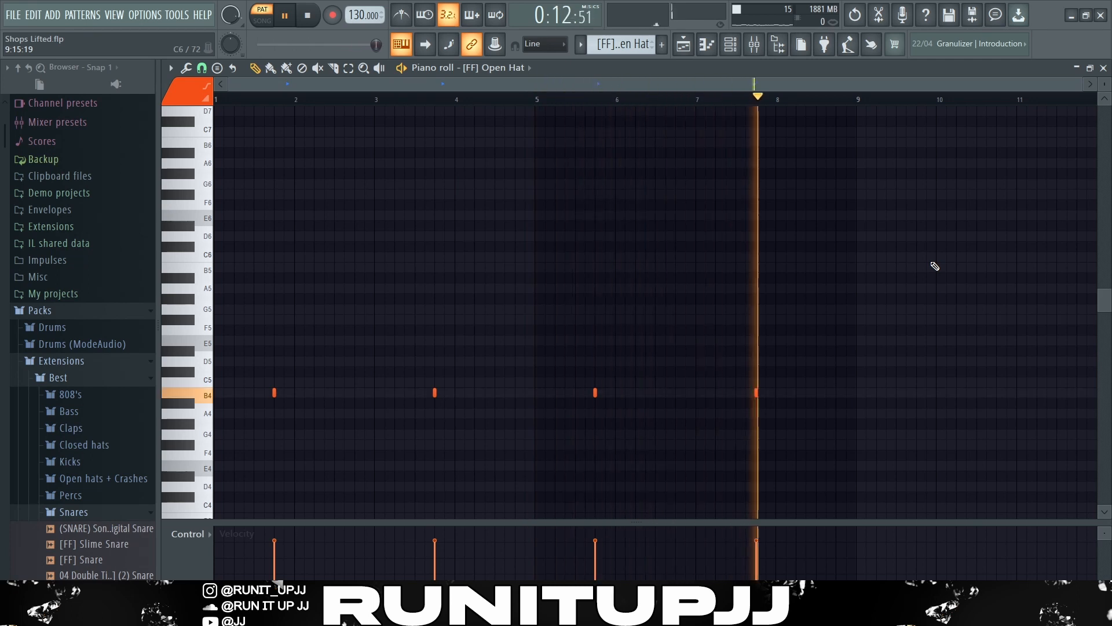
{"action": "key", "text": "space"}
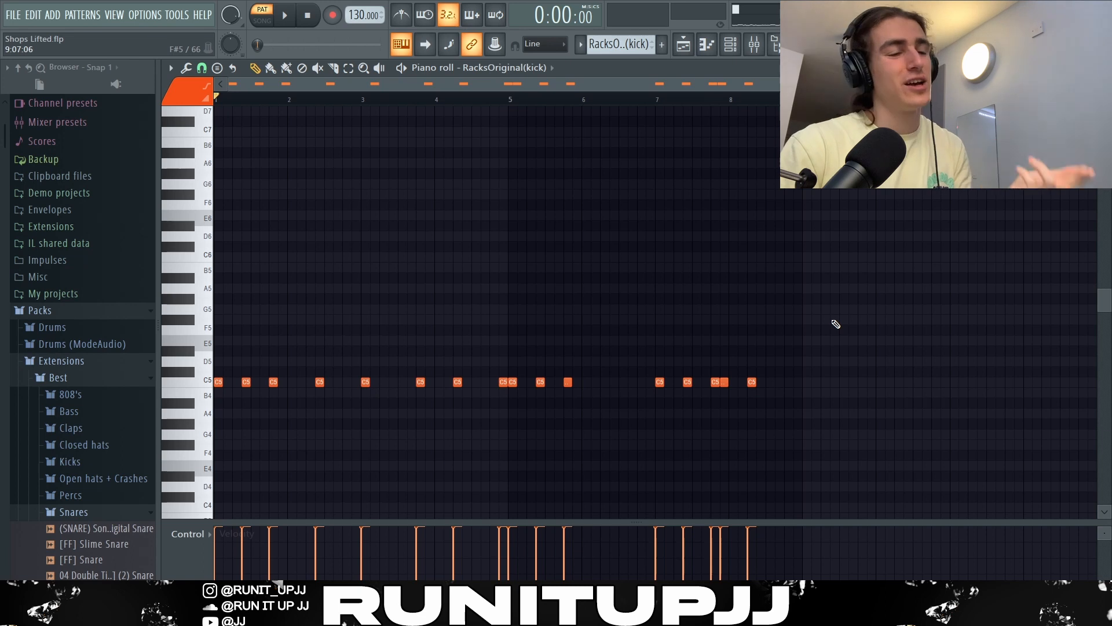
Highlight all C5 notes in the RacksOriginal(kick) pattern, clear the selection and play the pattern on its own
{"action": "key", "text": "ctrl+a"}
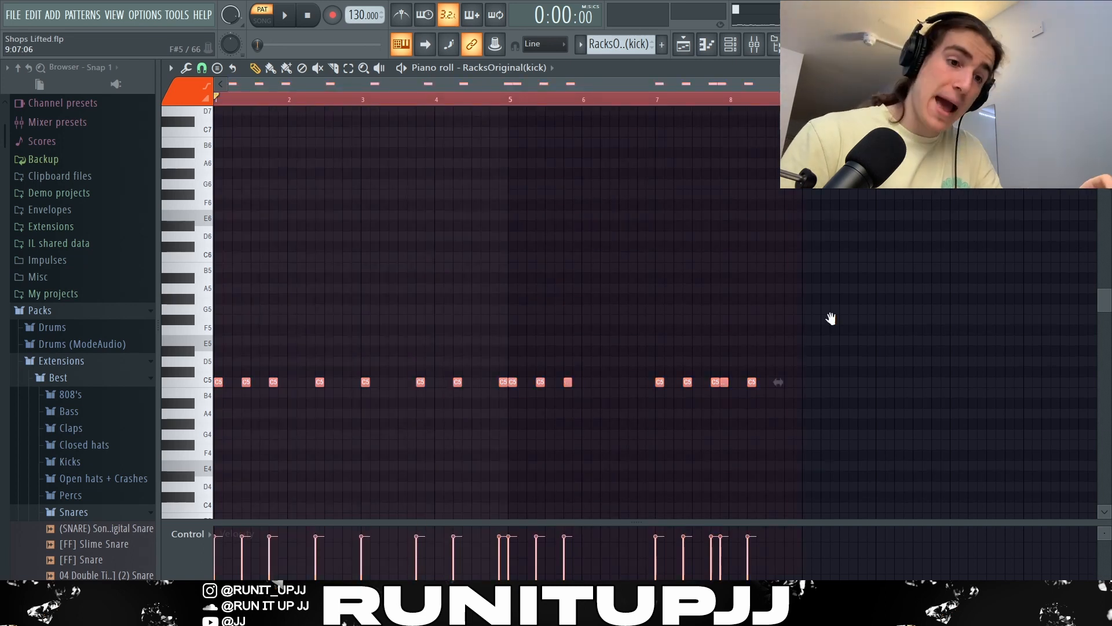
{"action": "left_click_drag", "start_coordinate": [902, 377], "coordinate": [73, 420]}
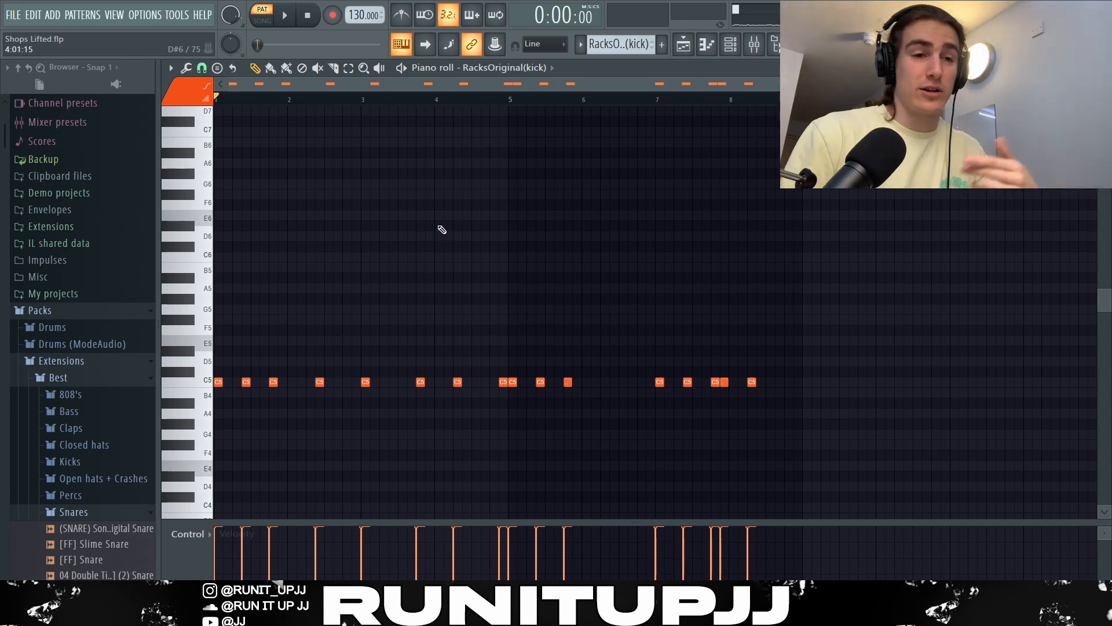
{"action": "key", "text": "space"}
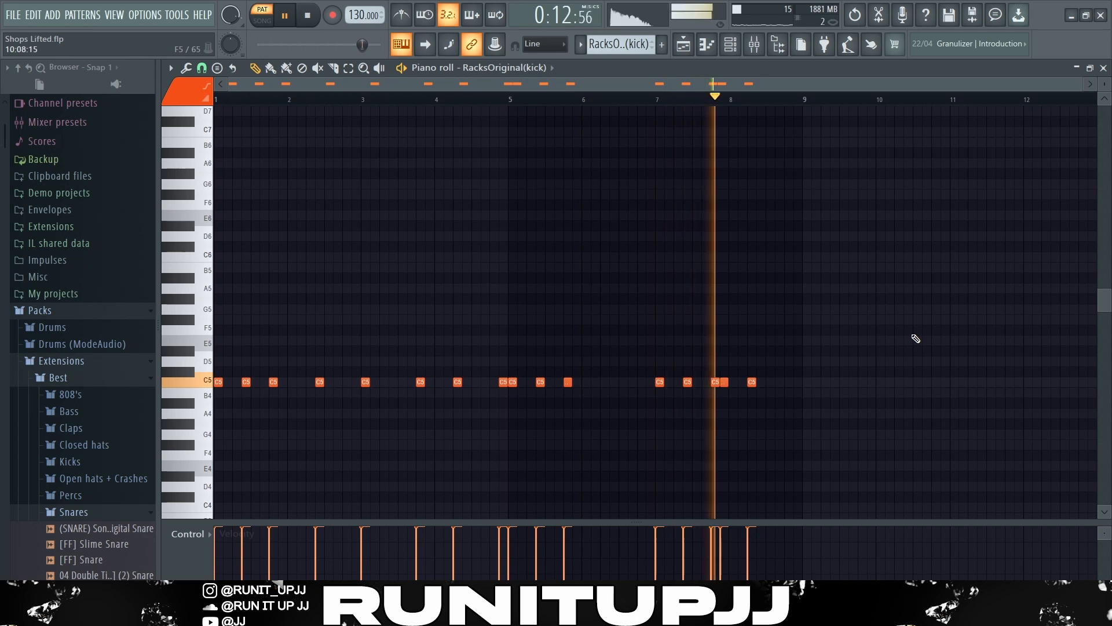
{"action": "key", "text": "space"}
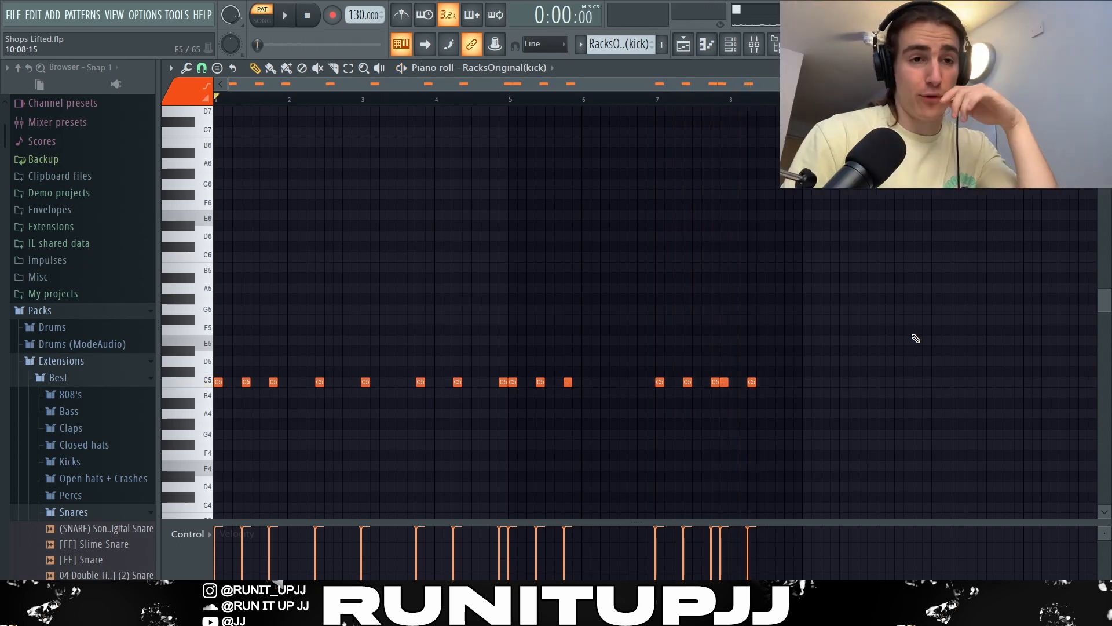